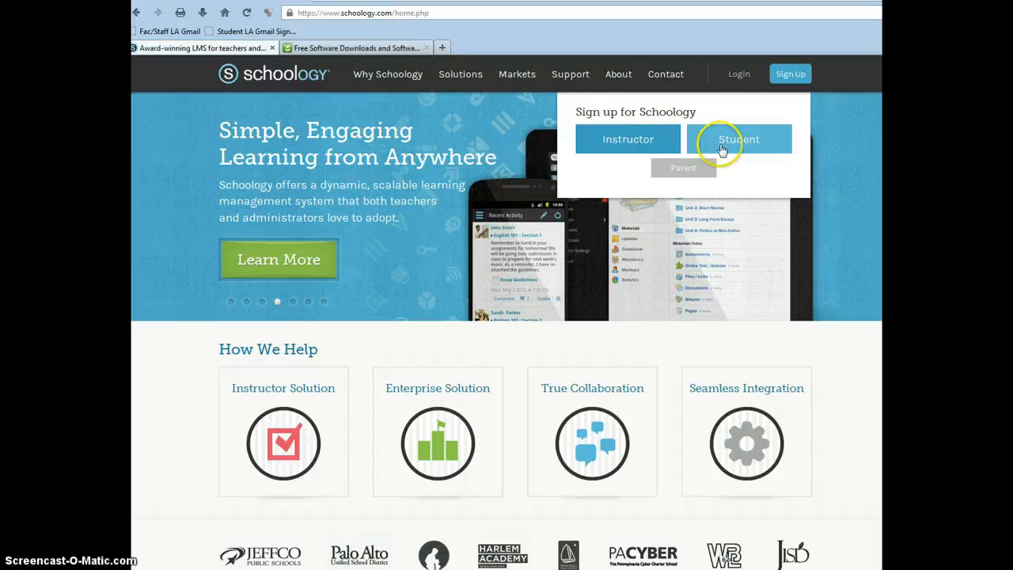
- Check the instructor sign-up form, and log in to the existing Schoology account with its username and password
left_click(621, 139)
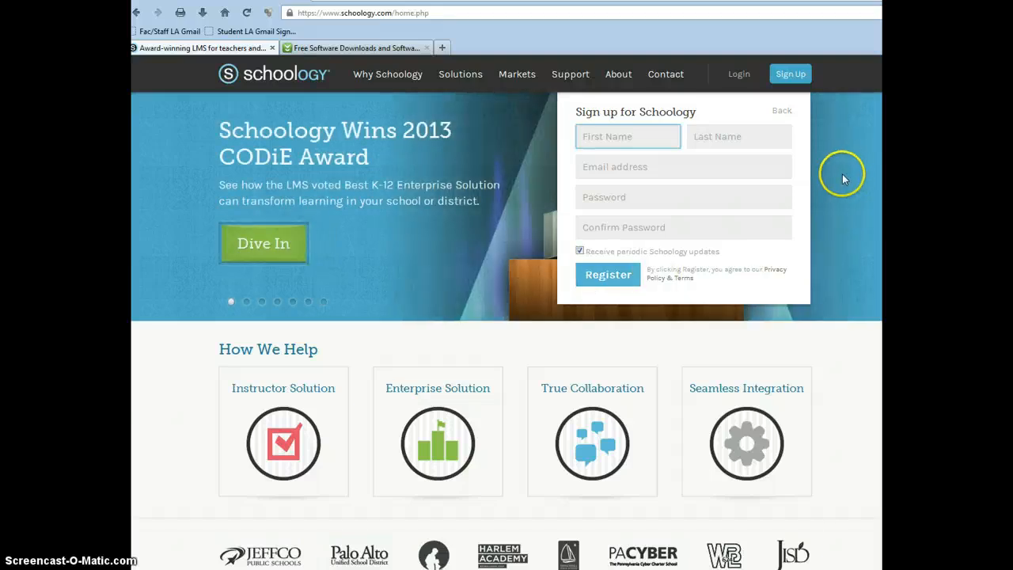
left_click(739, 76)
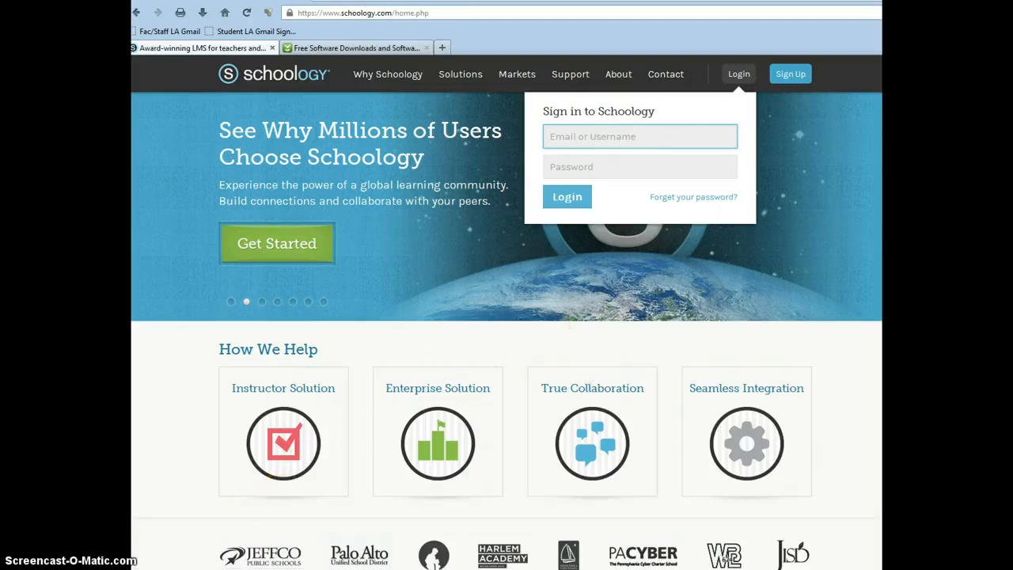
left_click(568, 200)
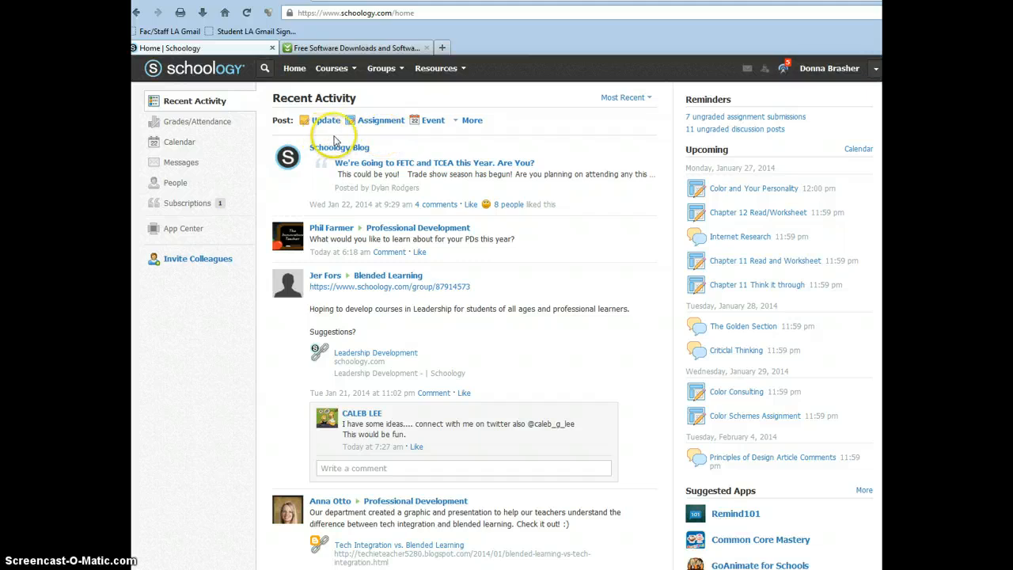
- Open the materials page of the Housing and Interior Design: Section 1 course
left_click(338, 71)
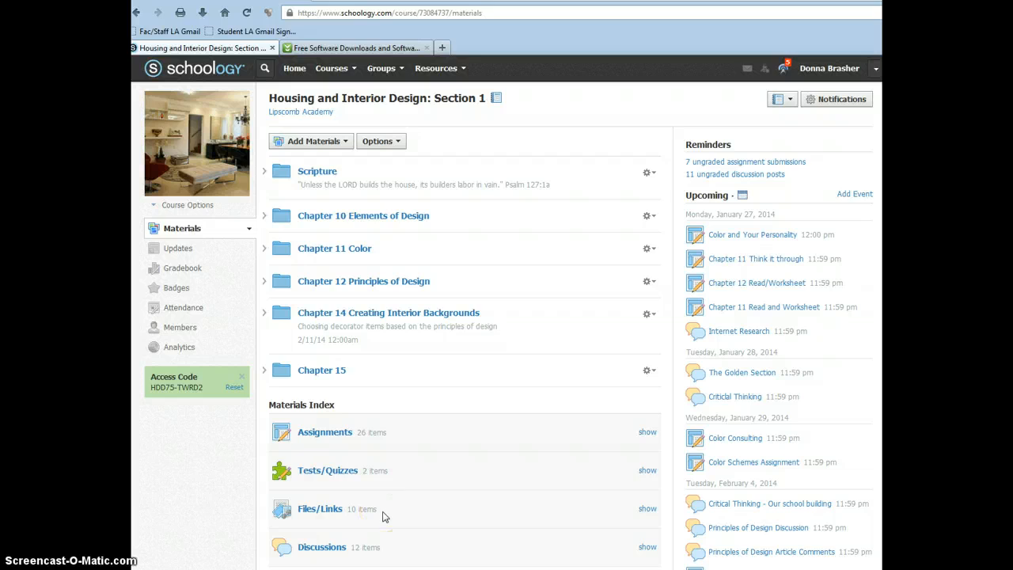
left_click_drag(372, 249, 393, 270)
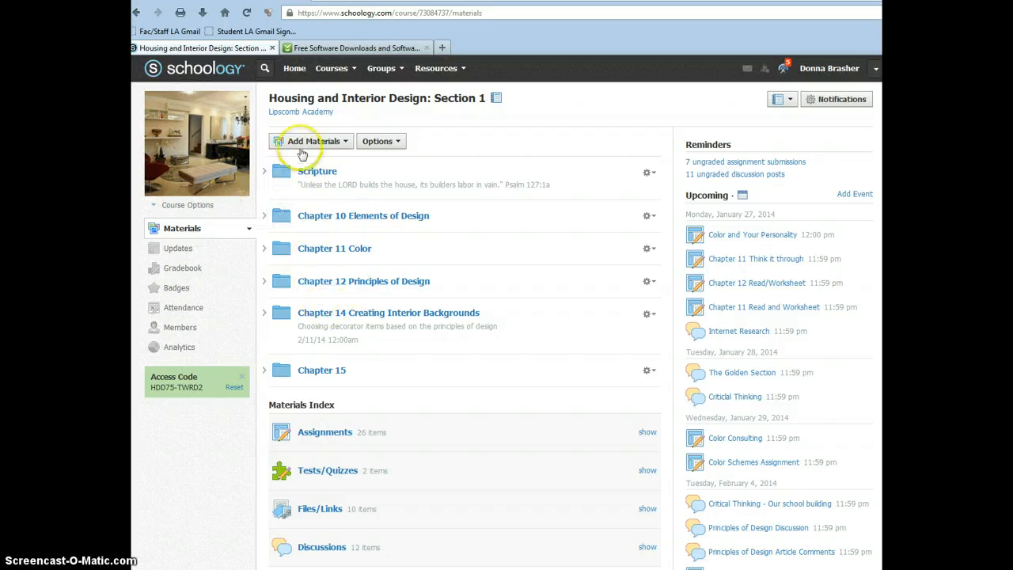
- Create a visible course folder titled Chapter 20 with the description House Style
left_click(316, 141)
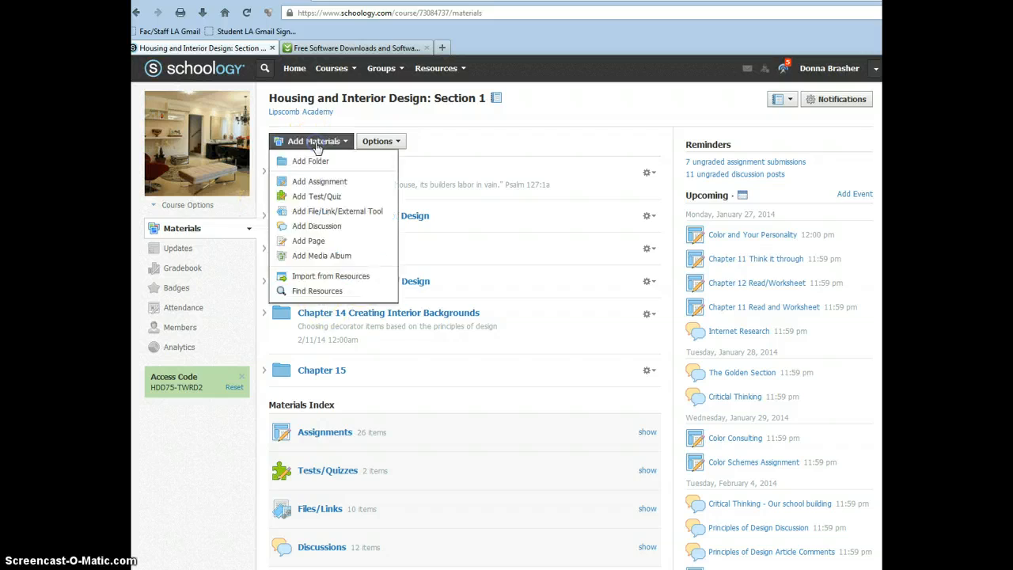
left_click(316, 163)
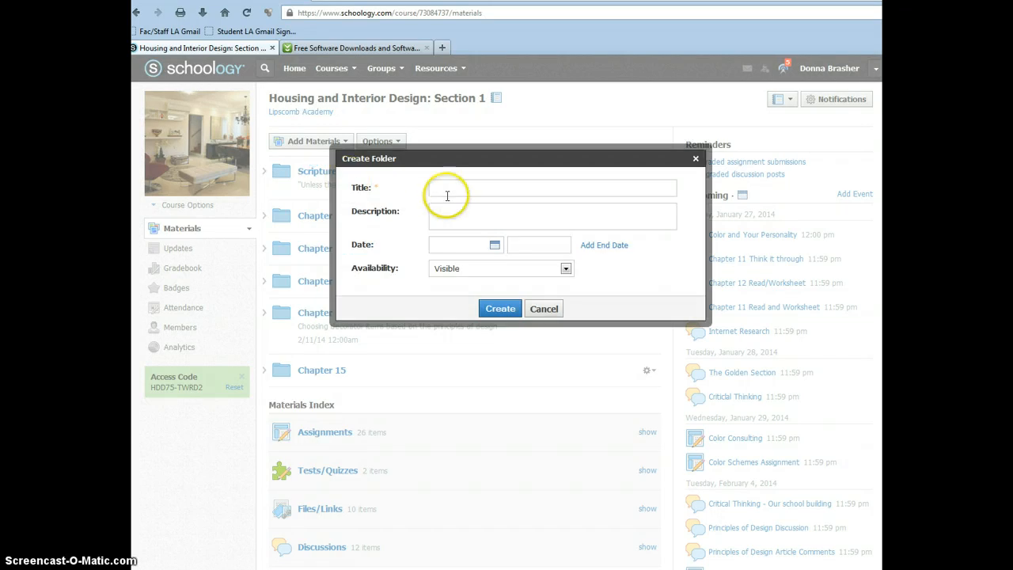
left_click(510, 191)
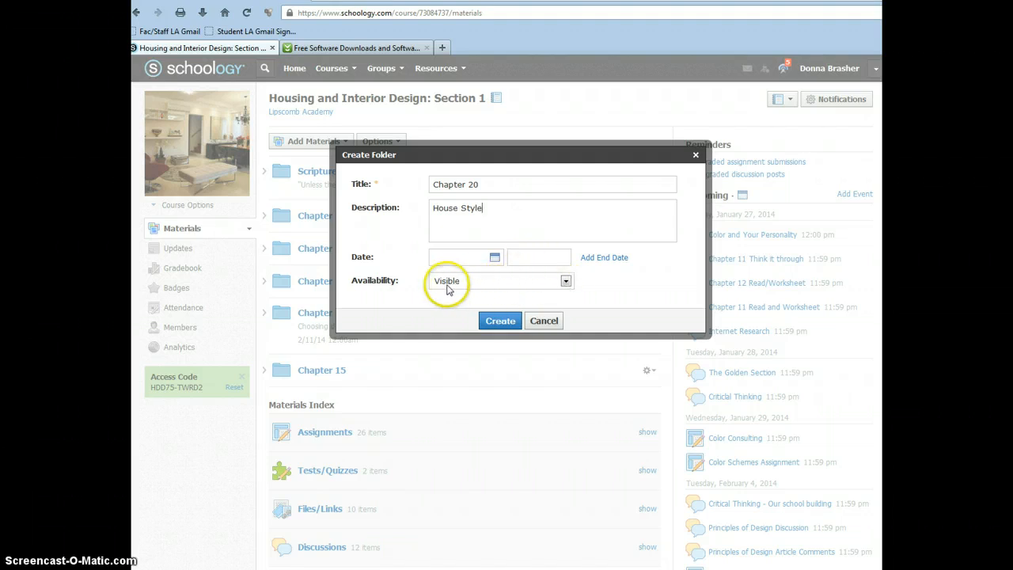
left_click(567, 283)
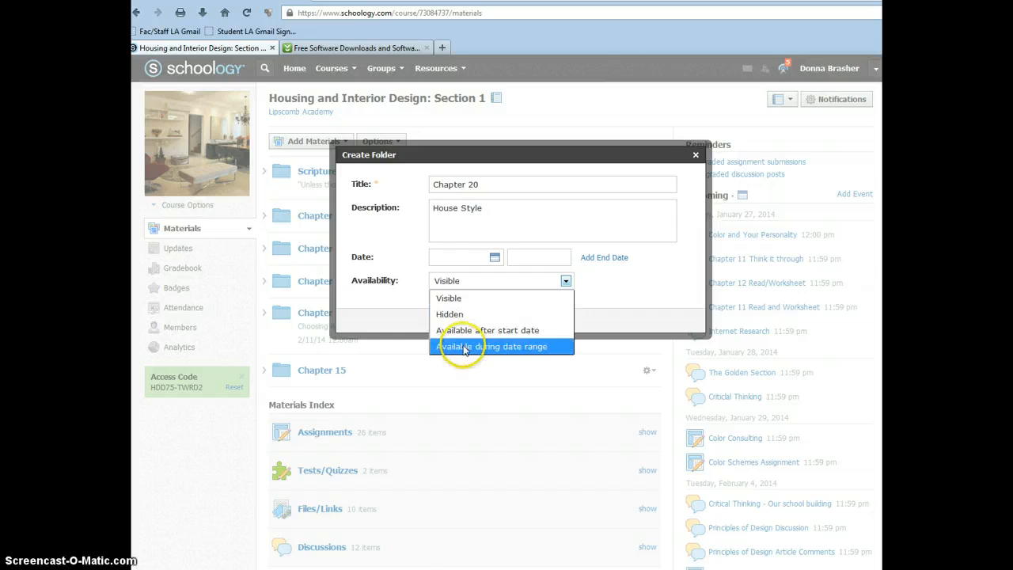
left_click(412, 284)
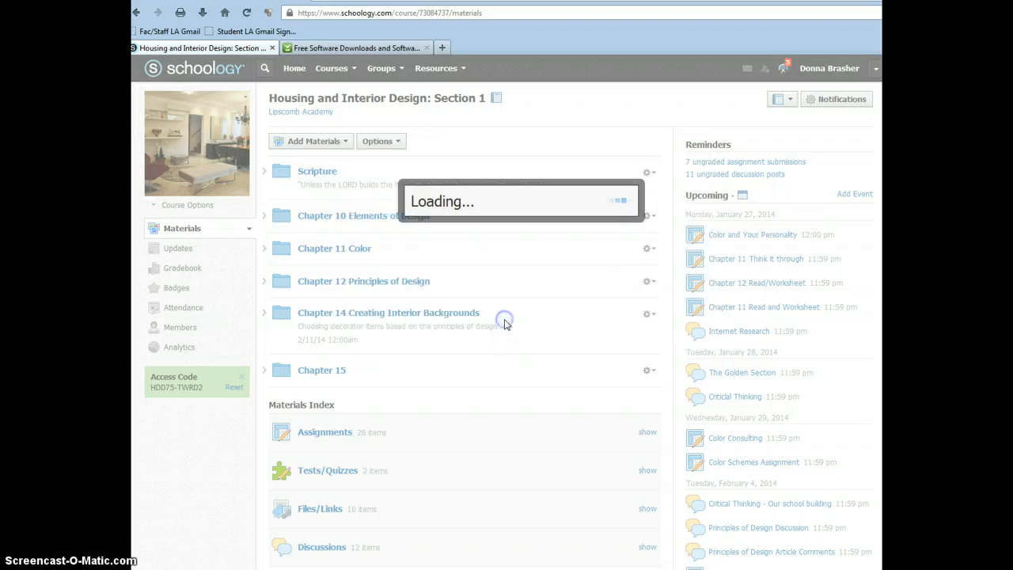
left_click(311, 514)
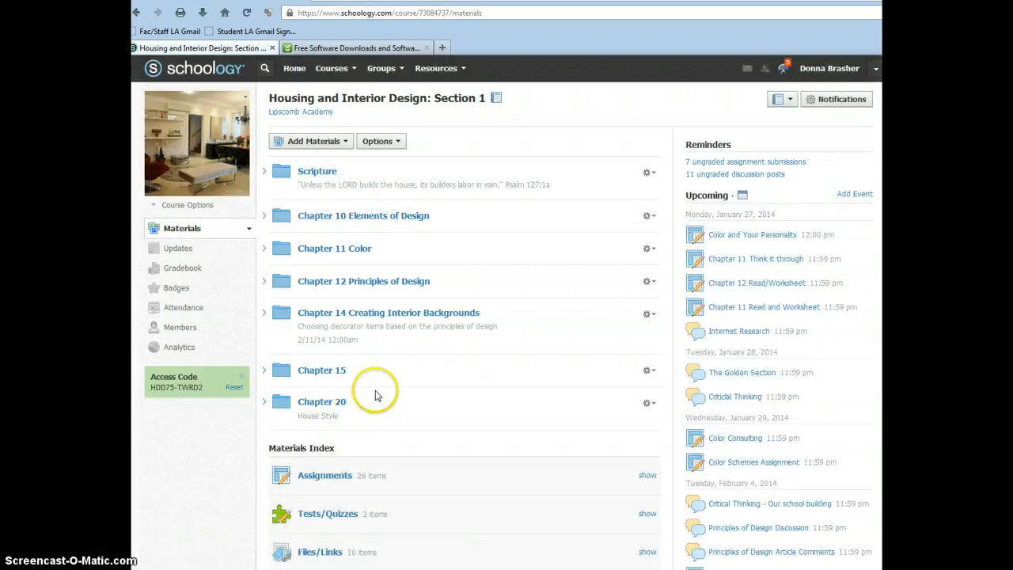
- In the Chapter 20 folder, start an assignment named "Identify the house styles" with the description "Search for house styles. Document sources. Find the following: Cape Cod"
left_click(322, 405)
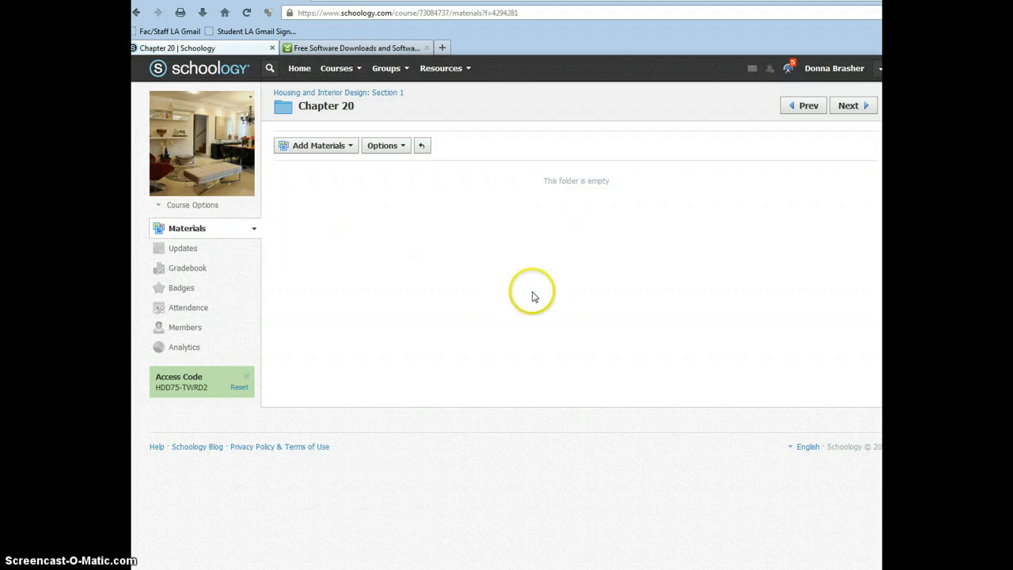
left_click(320, 148)
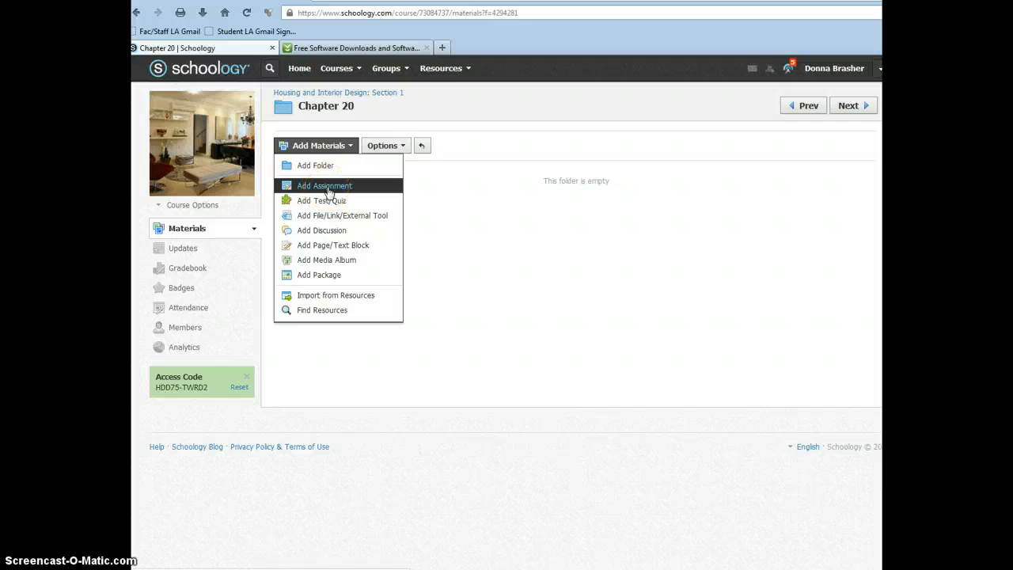
left_click(311, 189)
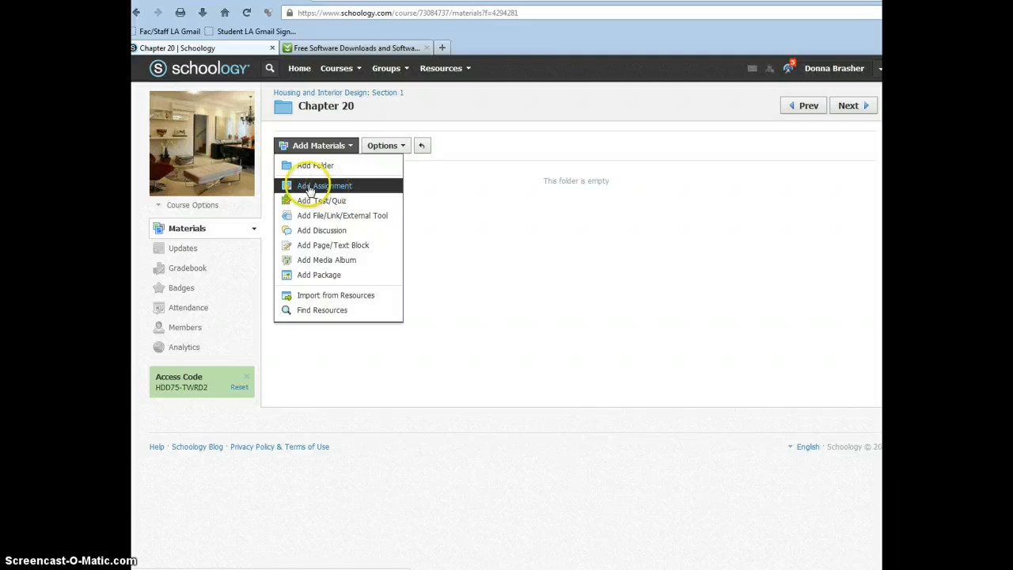
left_click(309, 186)
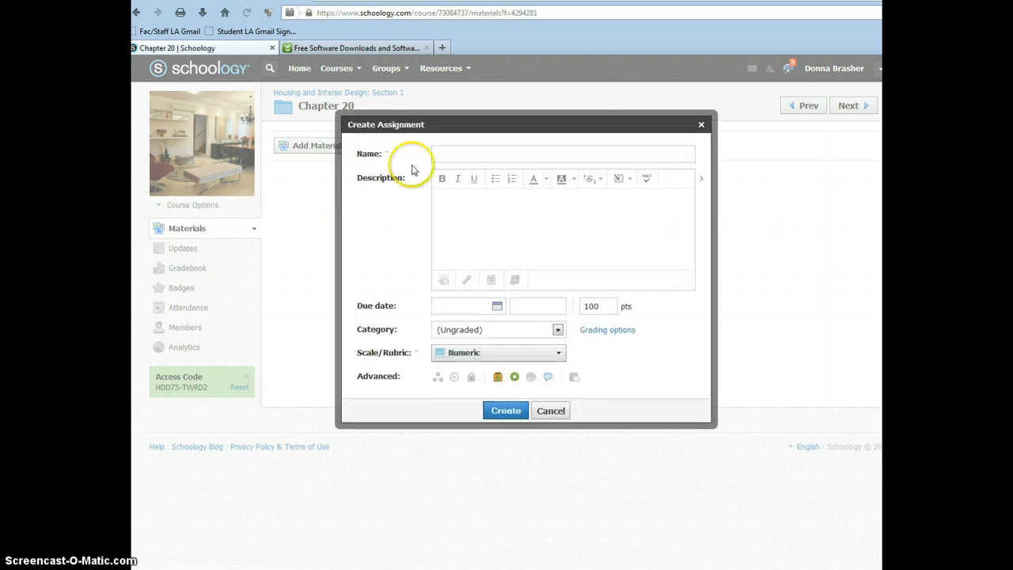
left_click(454, 158)
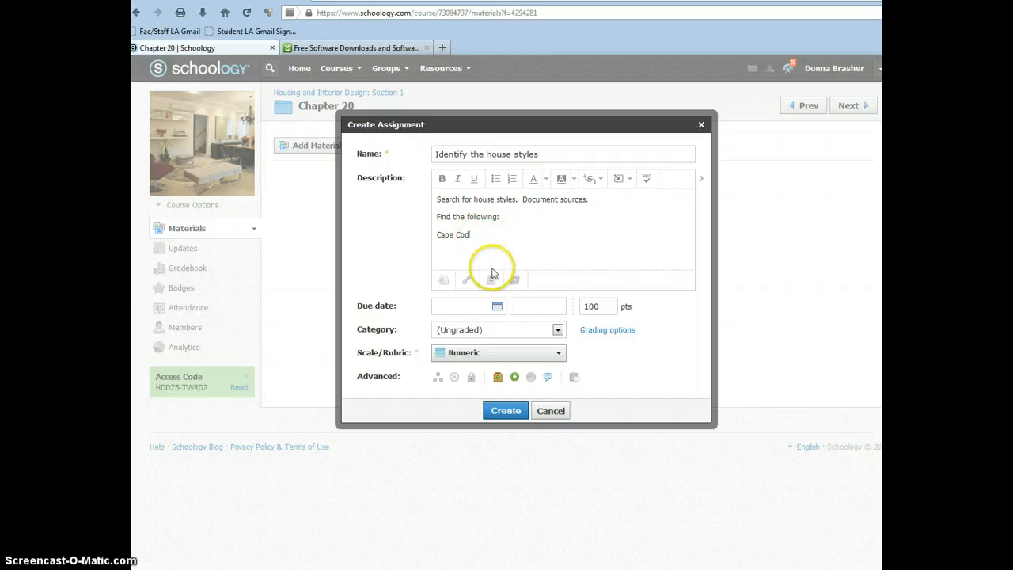
left_click(444, 282)
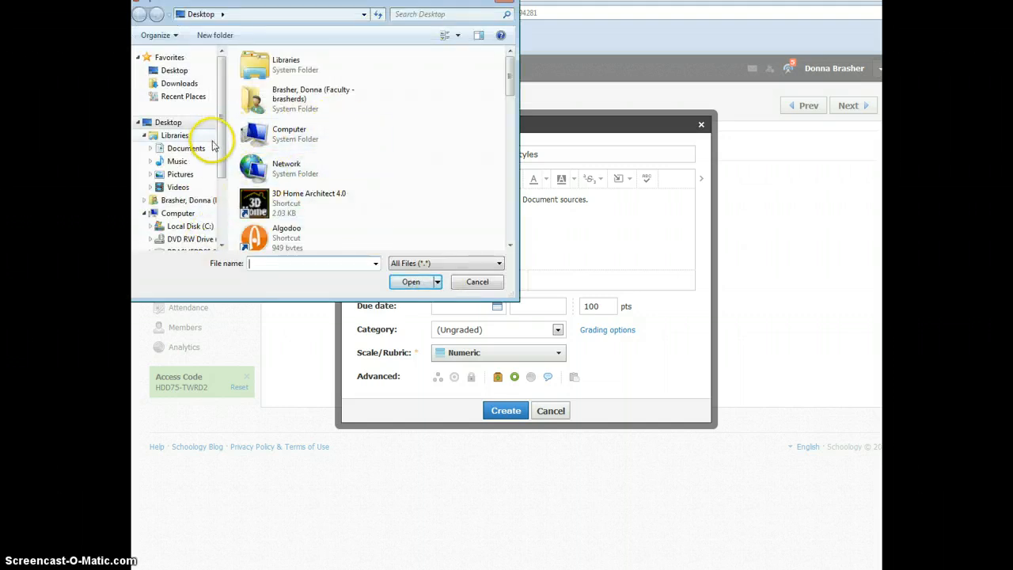
scroll(212, 149, "down", 1)
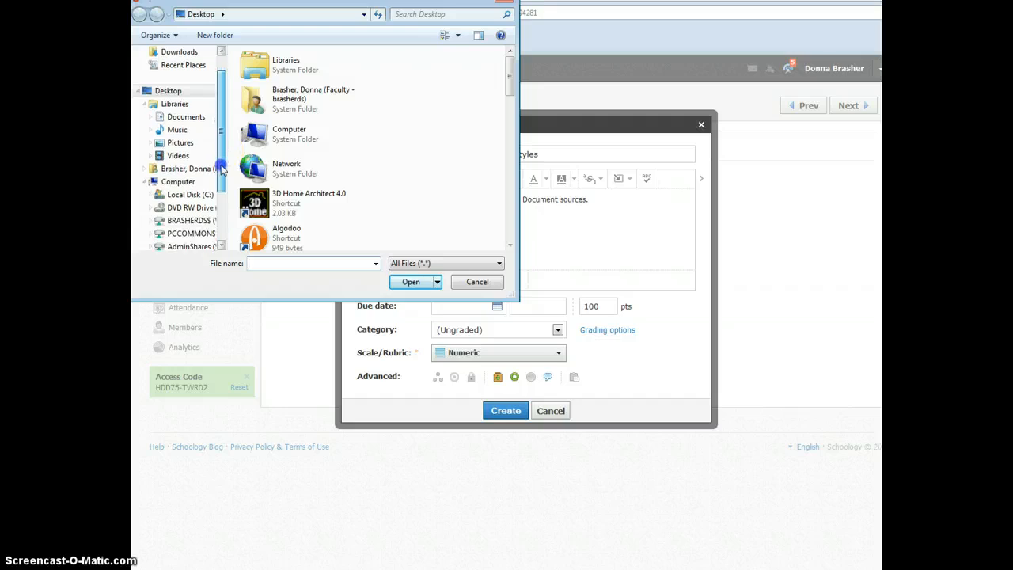
left_click(476, 282)
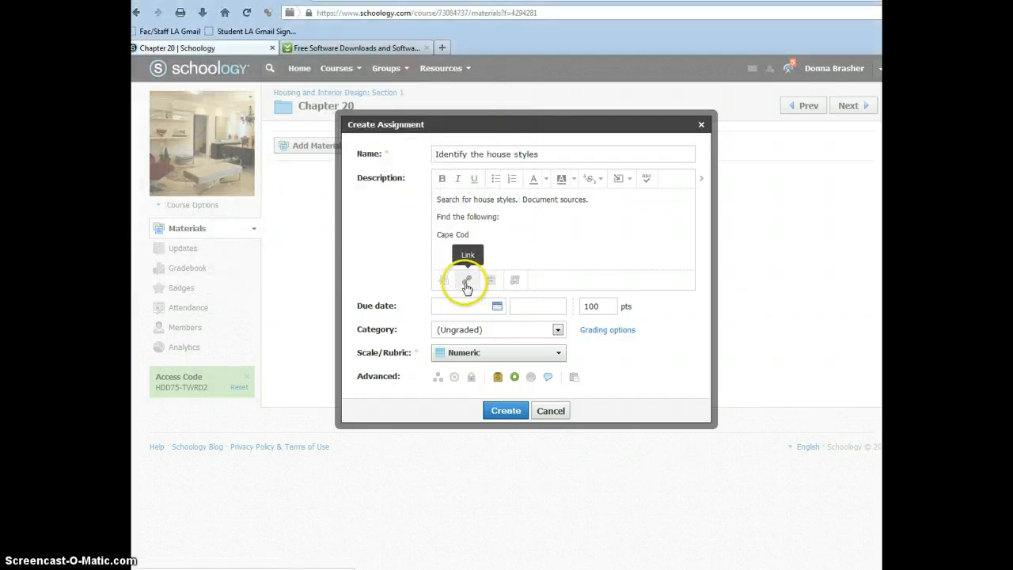
left_click(466, 282)
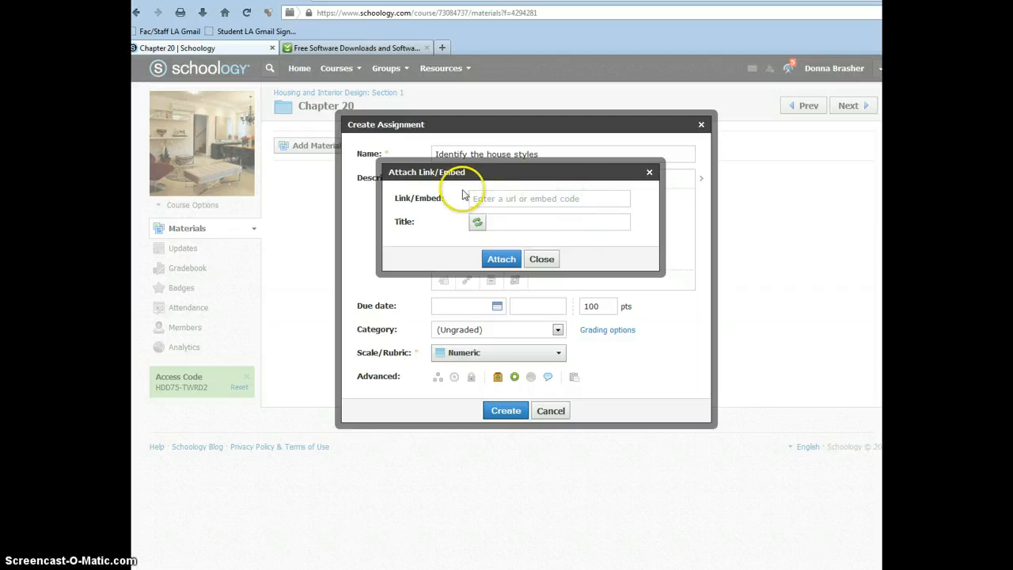
left_click(542, 259)
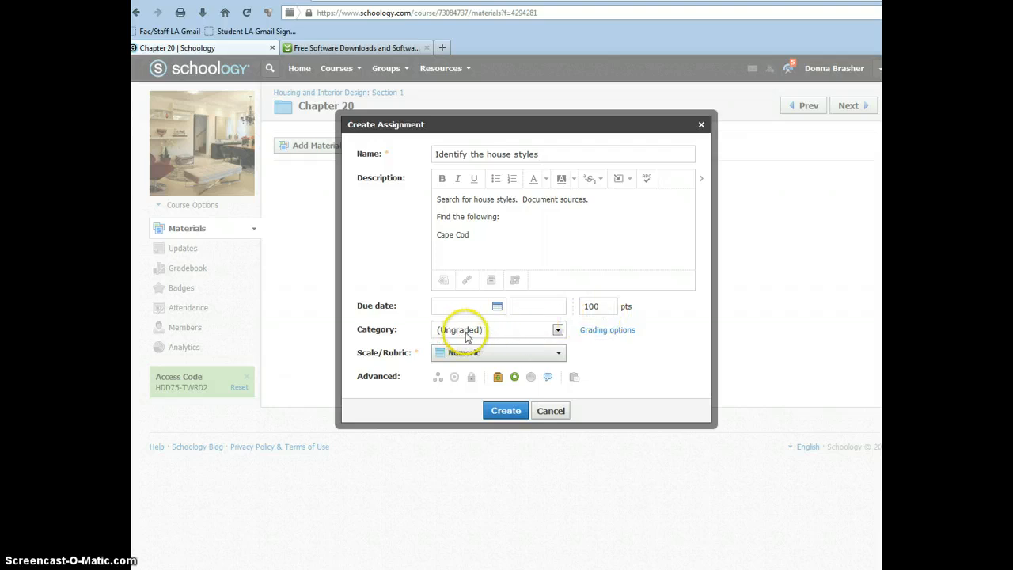
- Set the assignment's category to Grades with the Numeric scale, and create it as a hidden assignment
left_click(559, 331)
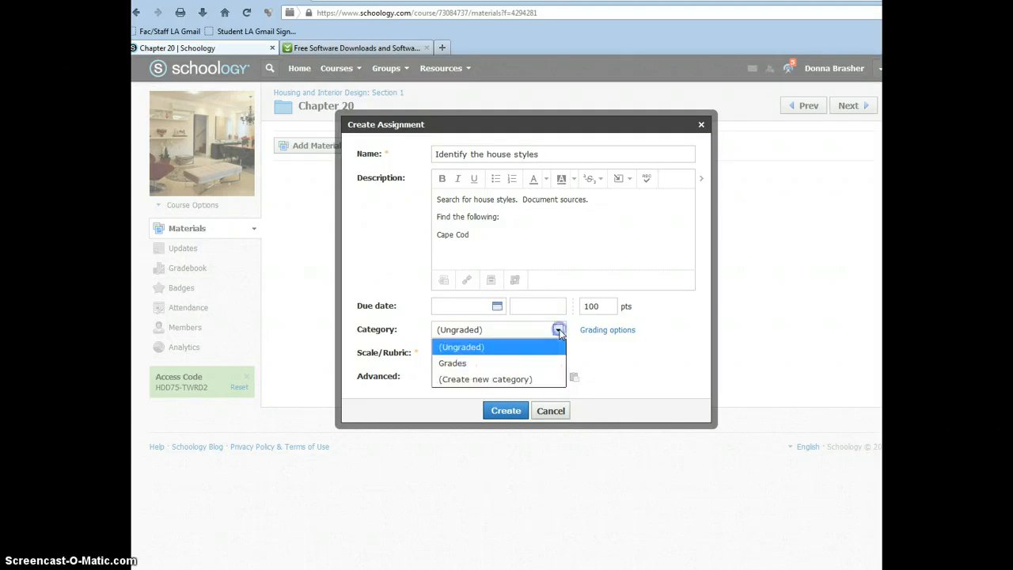
left_click(463, 362)
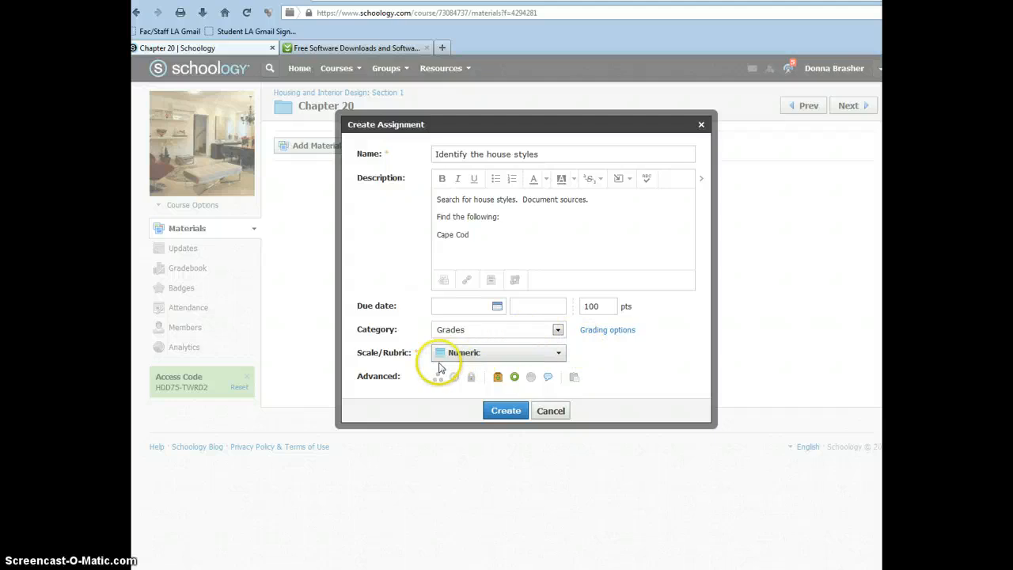
left_click(560, 354)
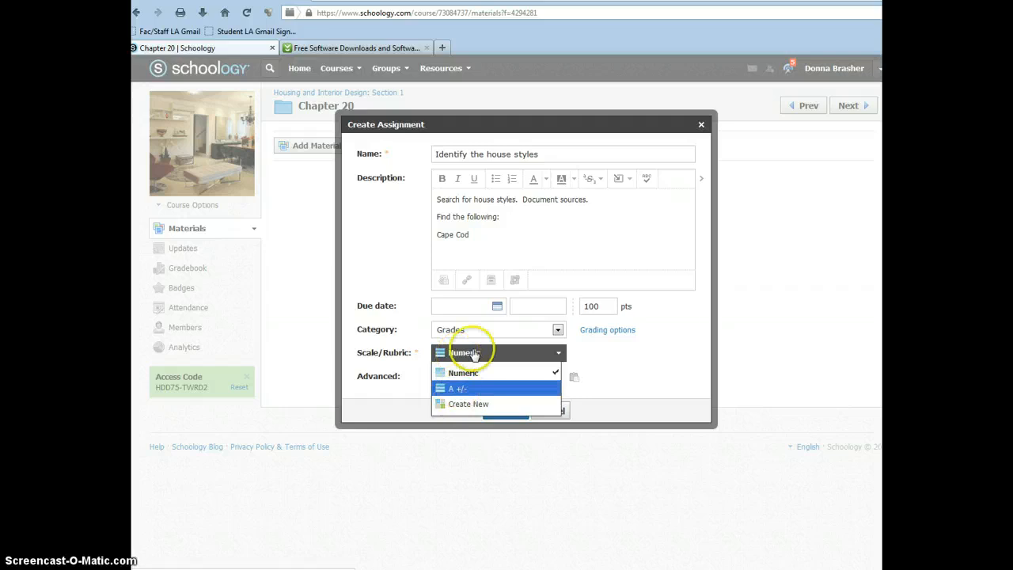
left_click(617, 356)
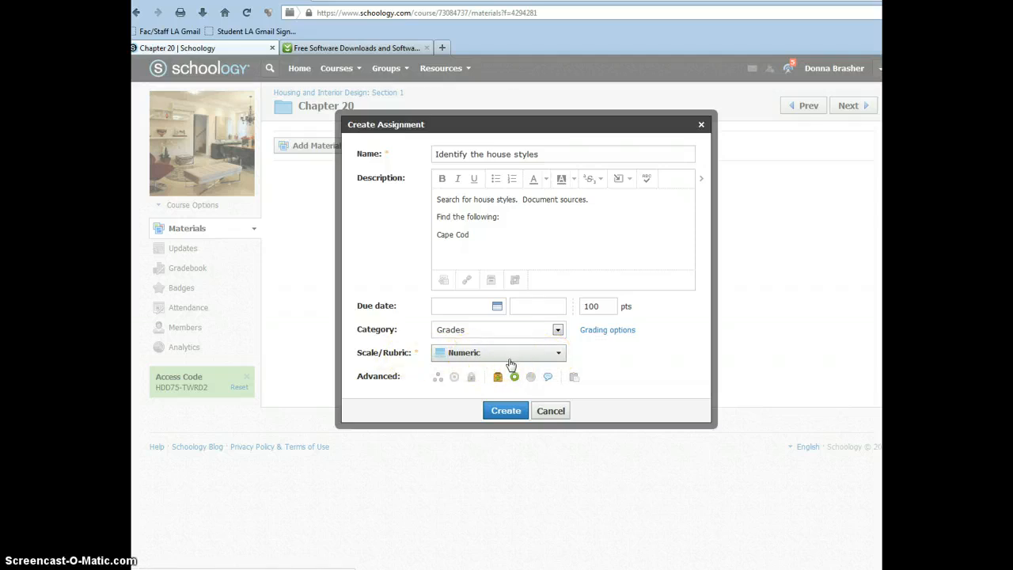
left_click(485, 367)
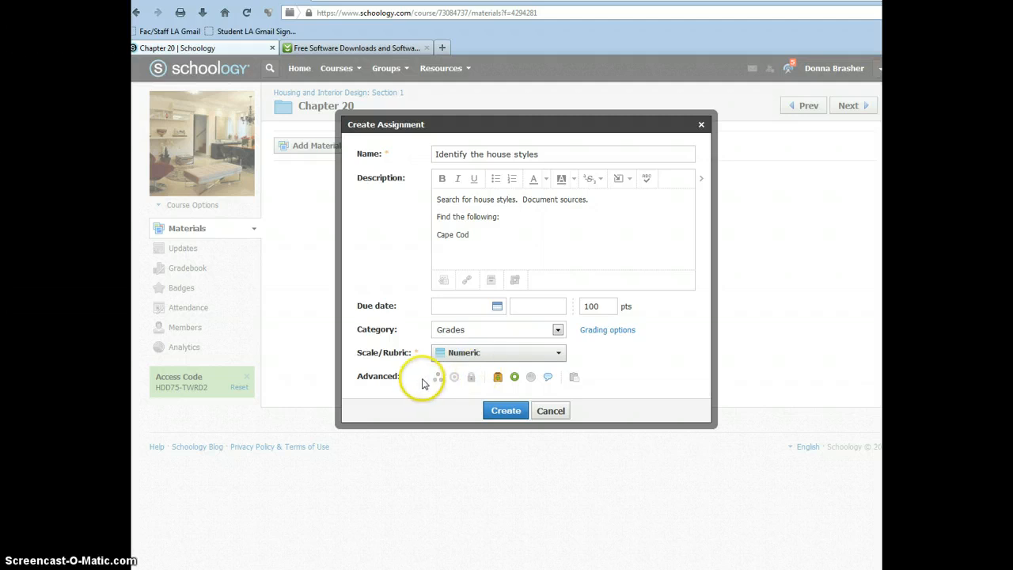
left_click(513, 378)
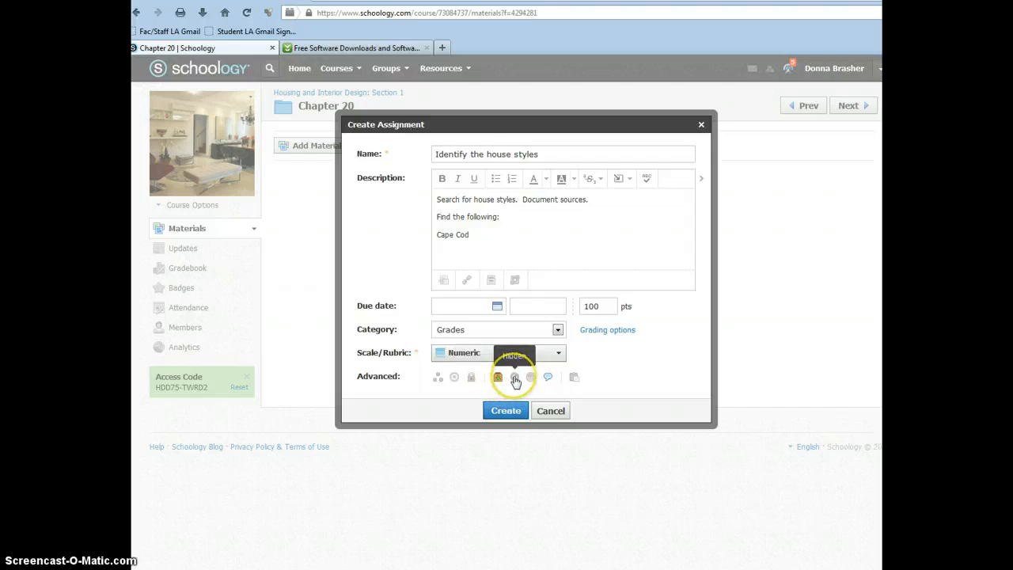
left_click(506, 412)
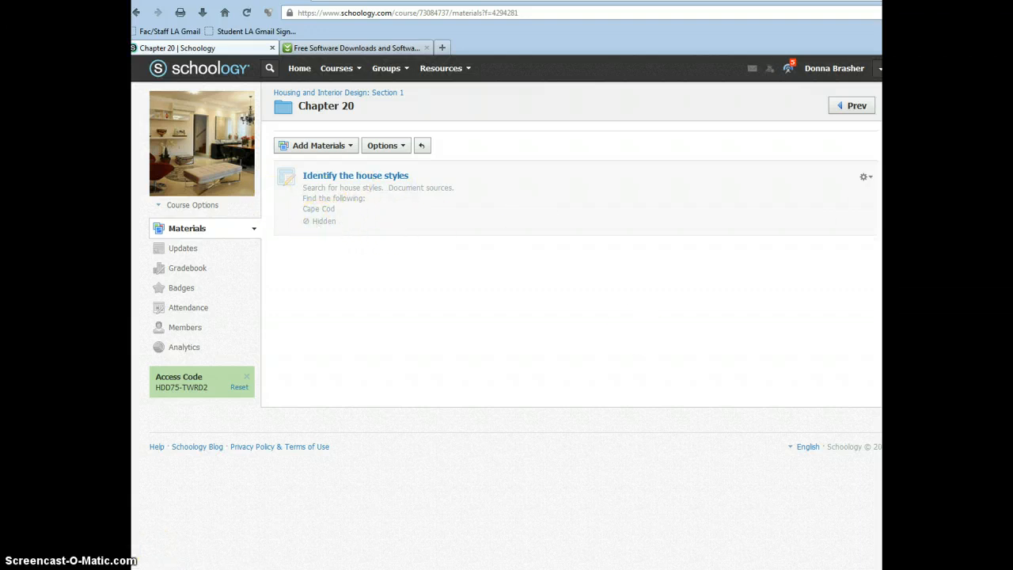
- Review the edit form of the Identify the house styles assignment, save it, and look over its other available actions
left_click(867, 179)
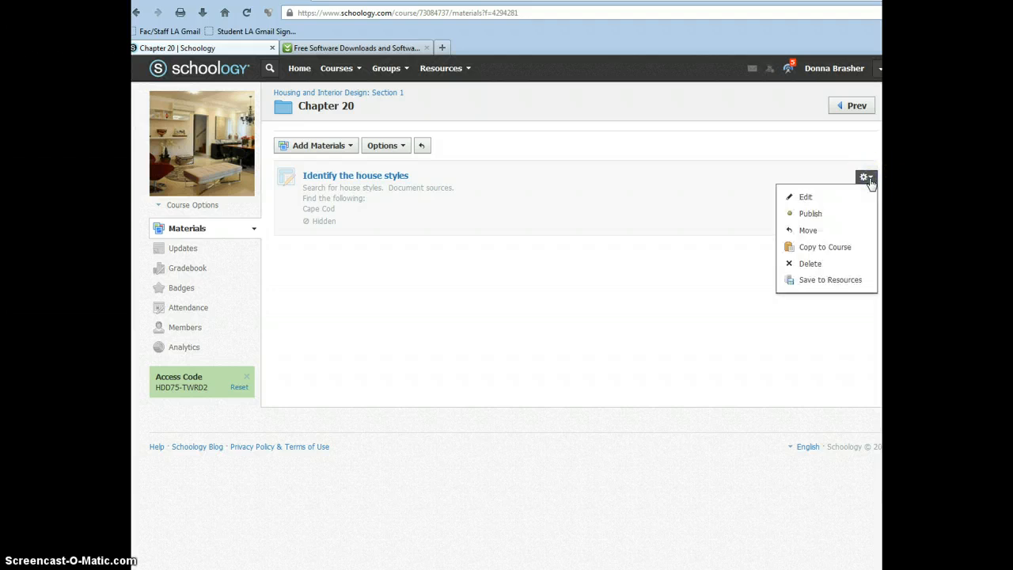
left_click(802, 197)
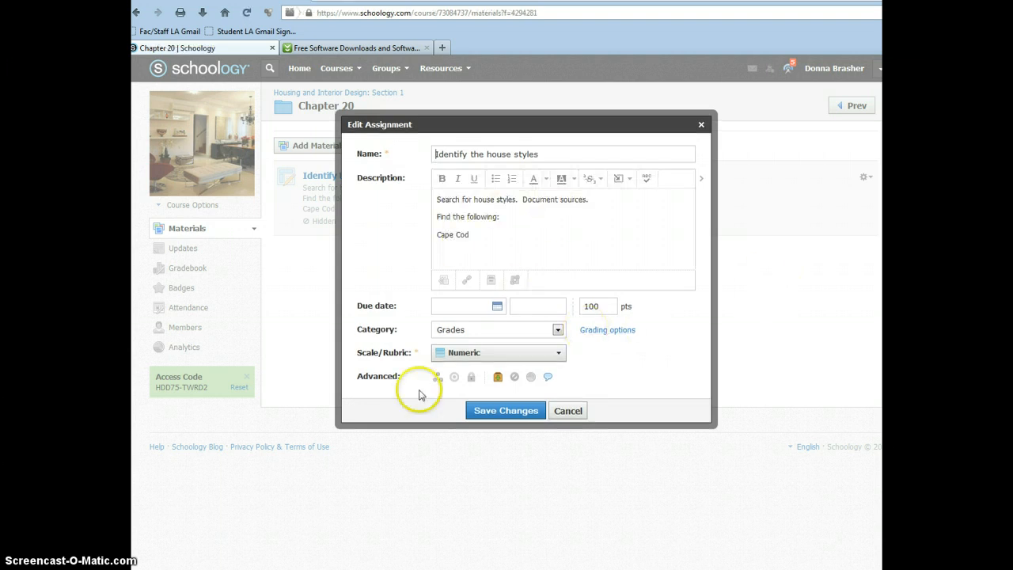
left_click(505, 412)
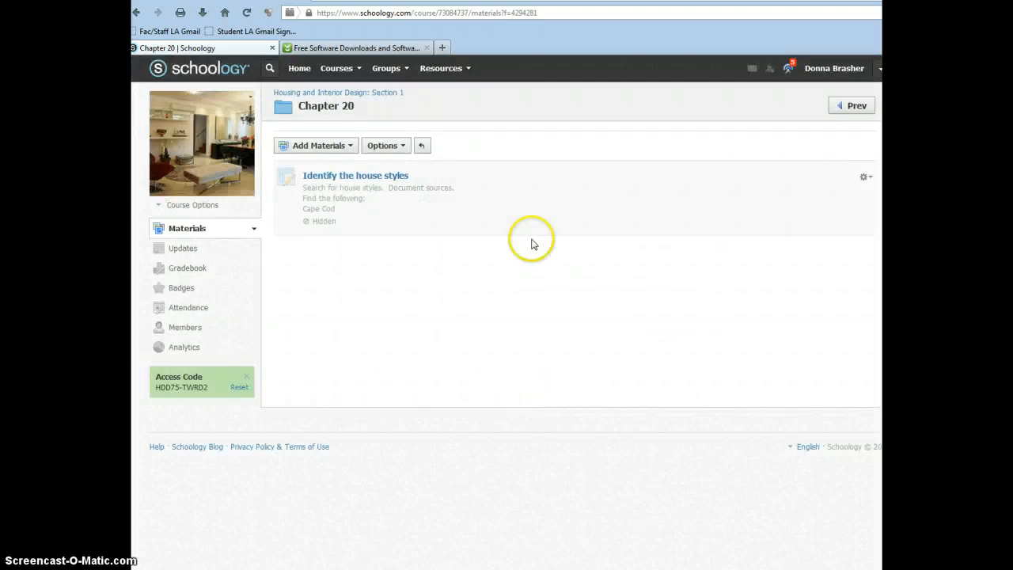
left_click(864, 177)
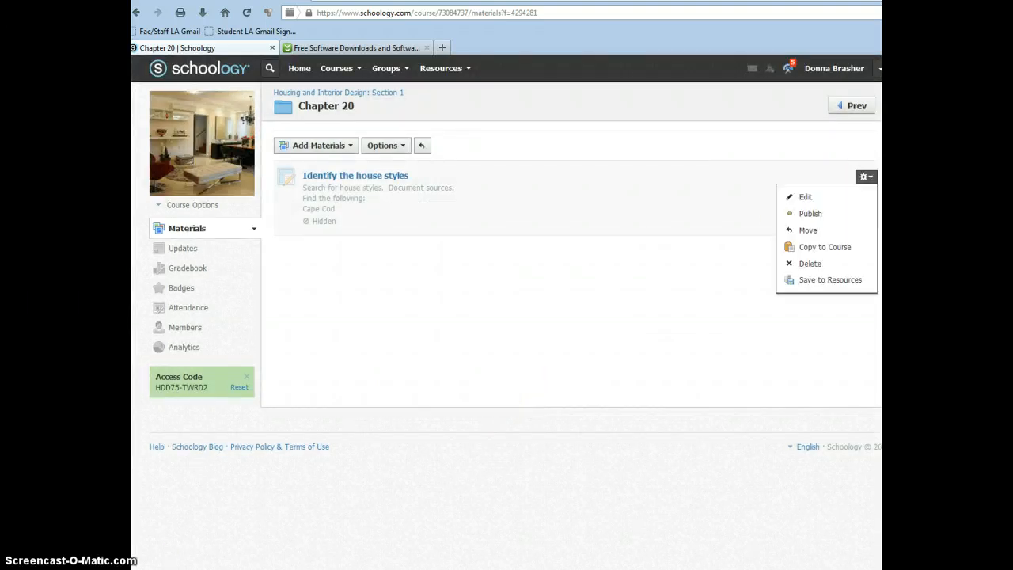
left_click(810, 265)
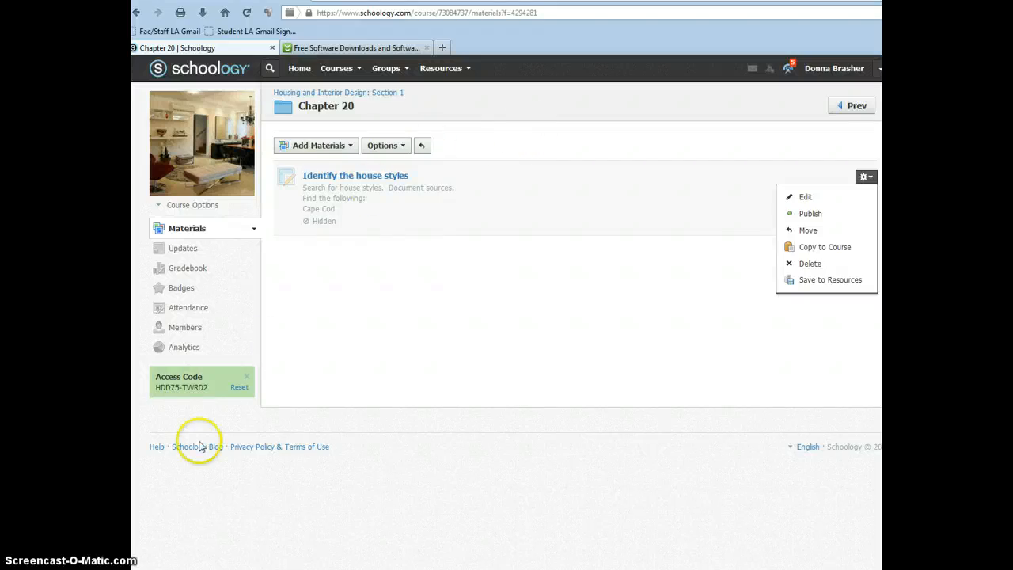
- Create a test/quiz named Test in the Chapter 20 folder
left_click(331, 150)
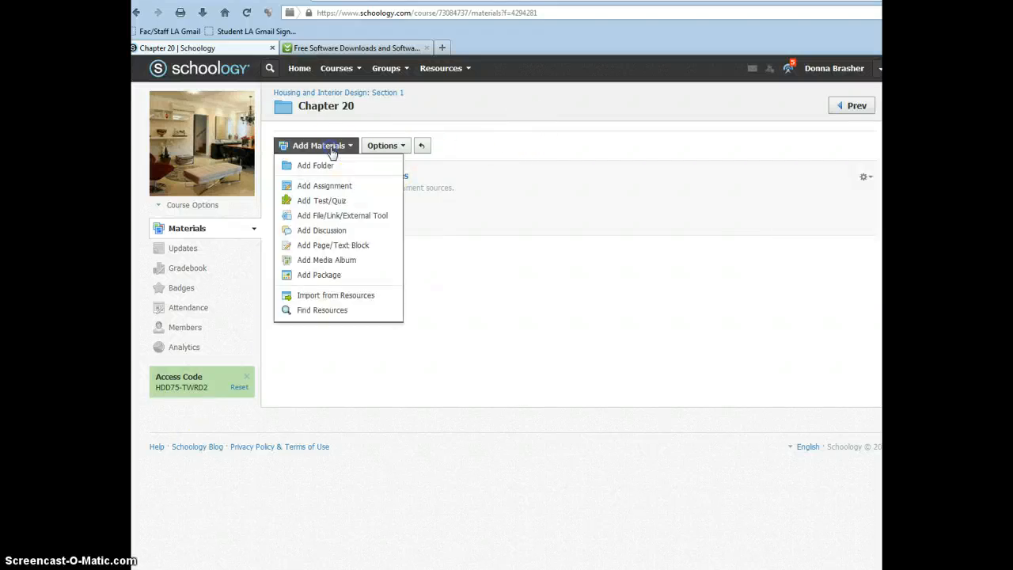
left_click(329, 203)
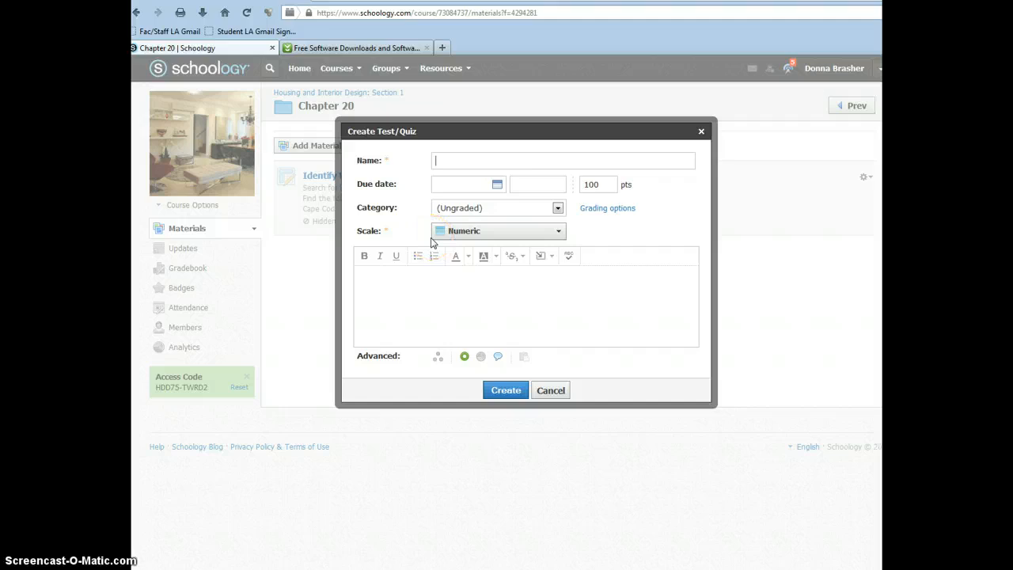
type("est")
left_click(513, 393)
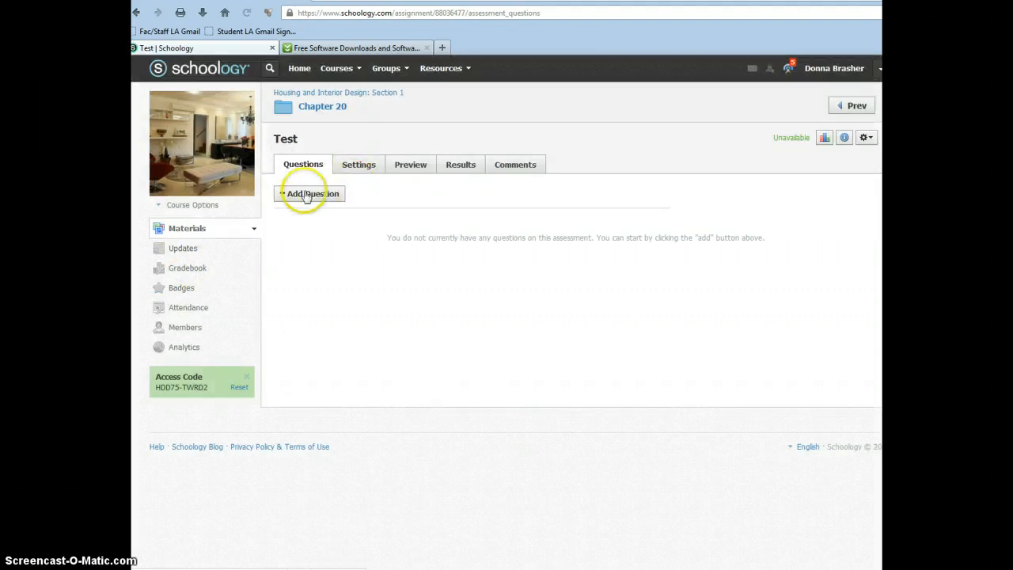
- Look over the question types that can be added to the test, and return to the Chapter 20 folder
left_click(304, 194)
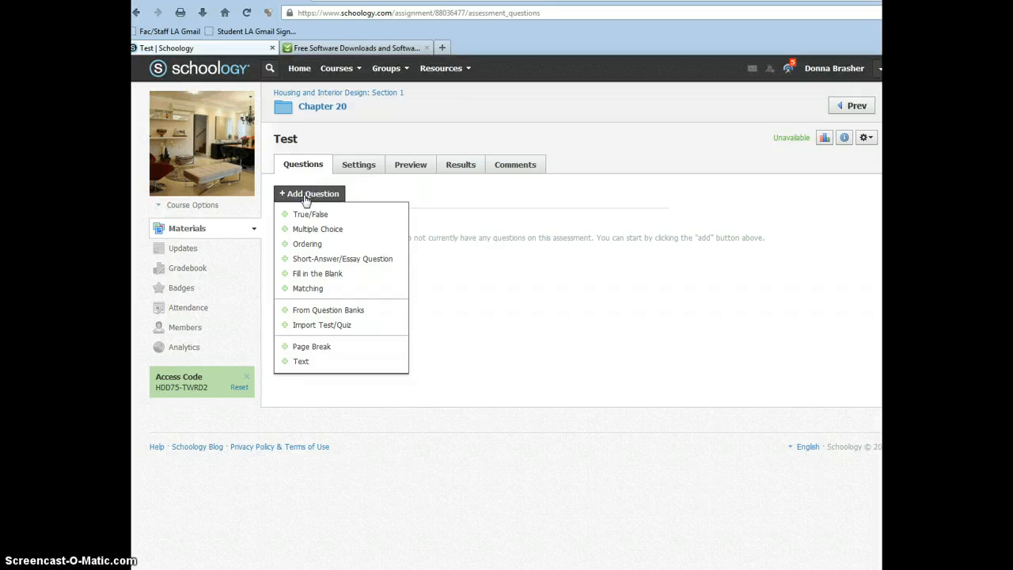
left_click(329, 258)
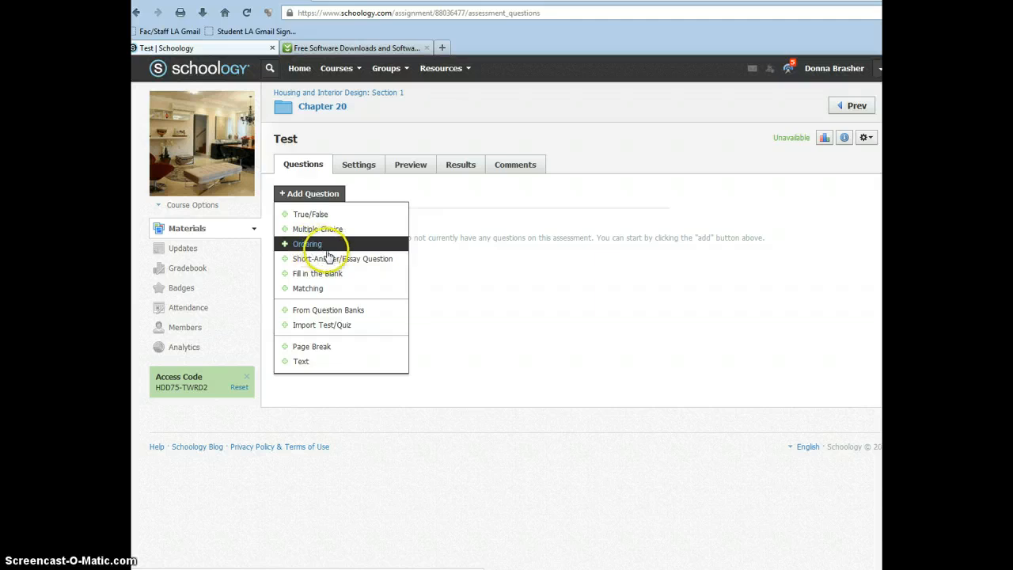
left_click(311, 289)
left_click(332, 299)
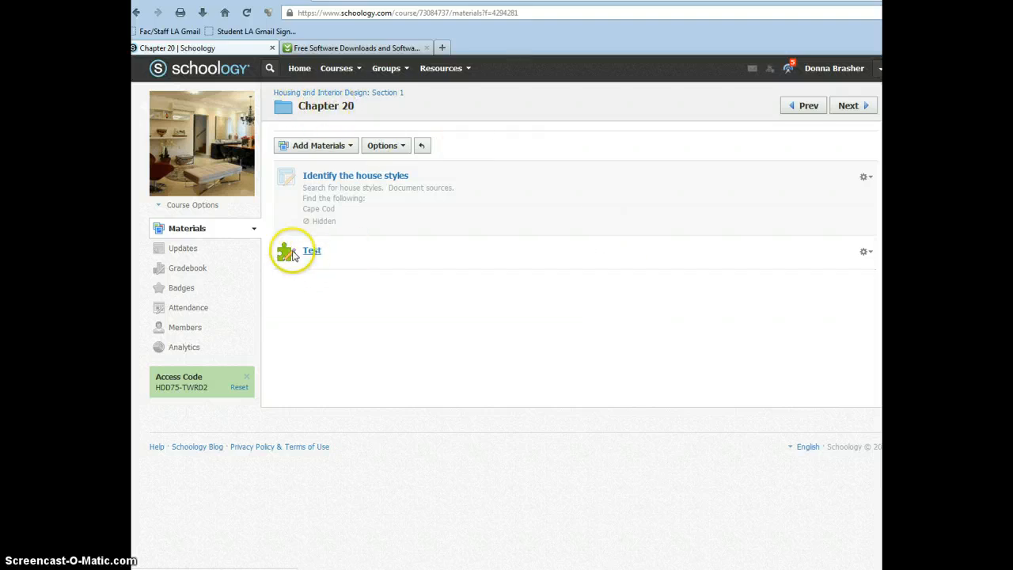
- Delete the Test quiz from the Chapter 20 folder
left_click(871, 252)
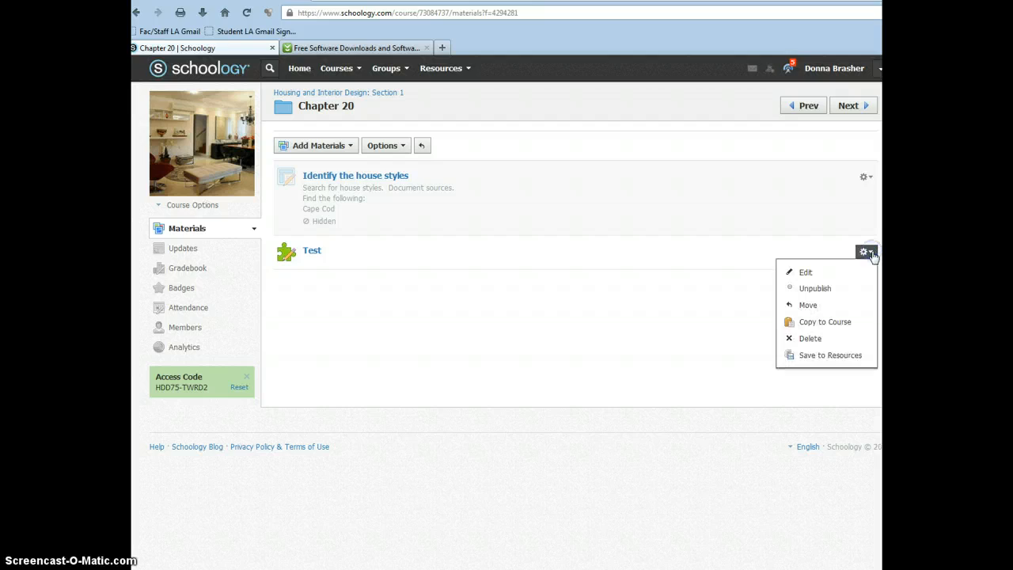
left_click(824, 337)
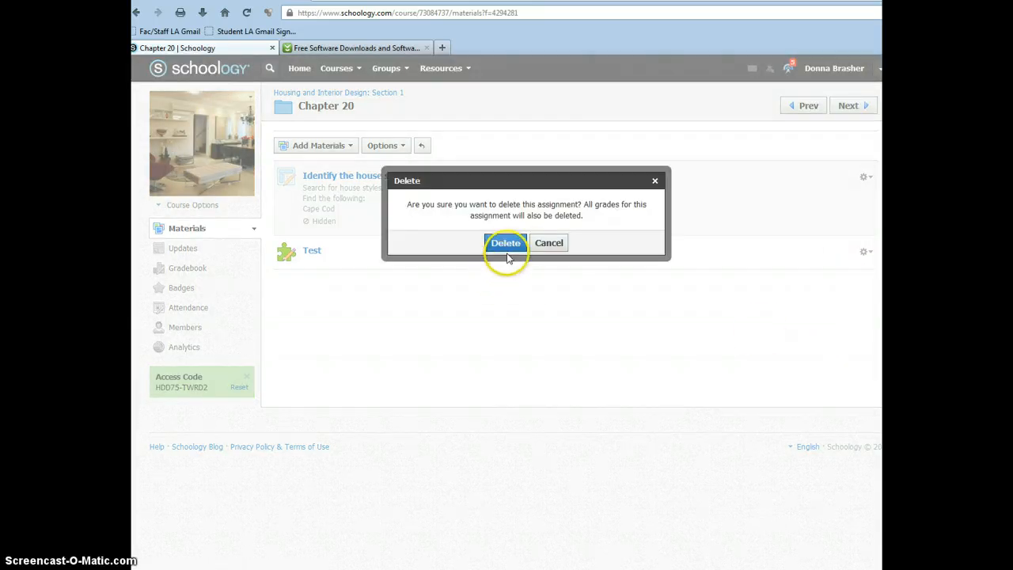
left_click(514, 247)
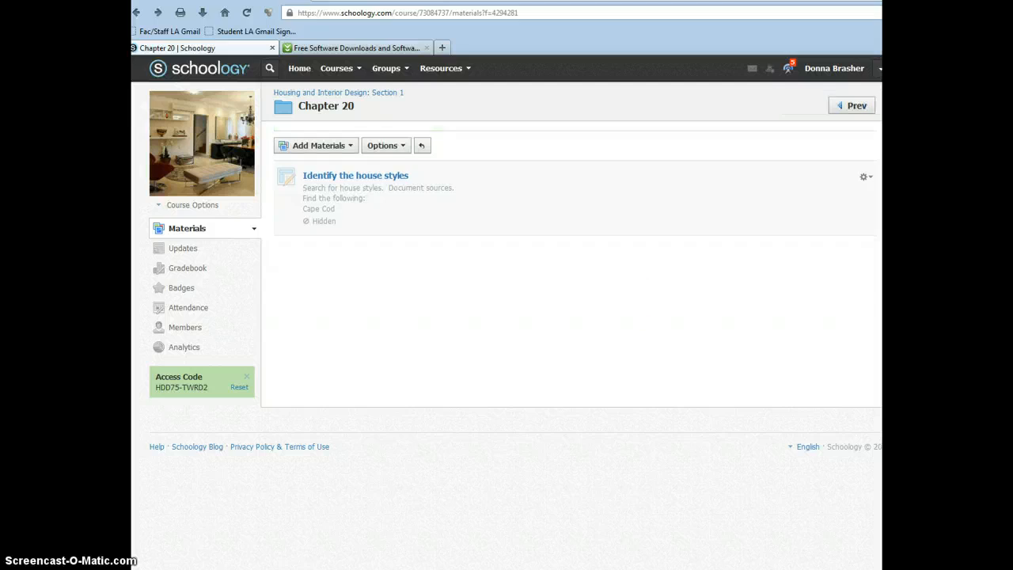
- Review the Chapter 20 folder's edit settings and contents, and return to the Housing and Interior Design: Section 1 materials
left_click(382, 94)
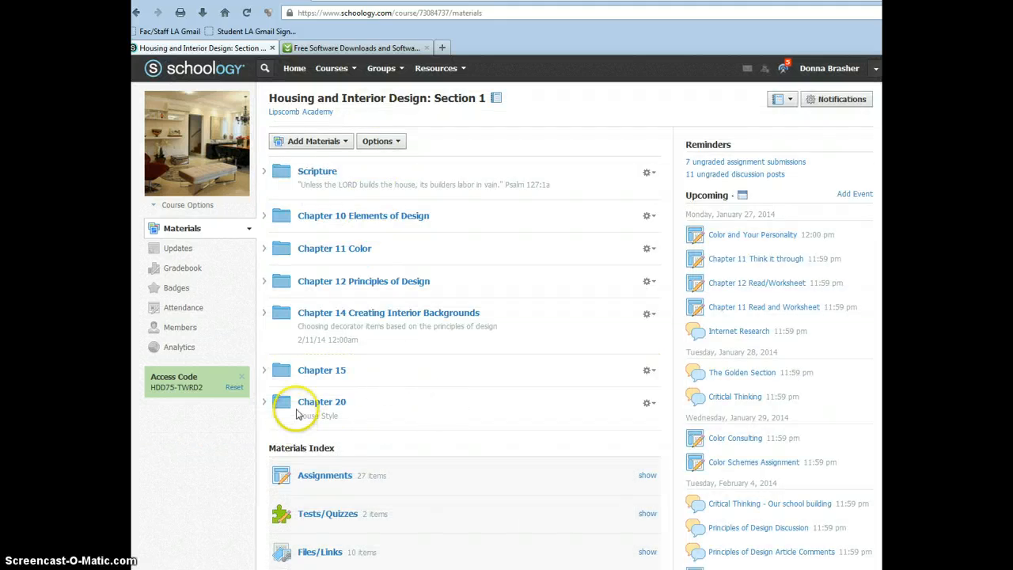
left_click(656, 409)
left_click(669, 423)
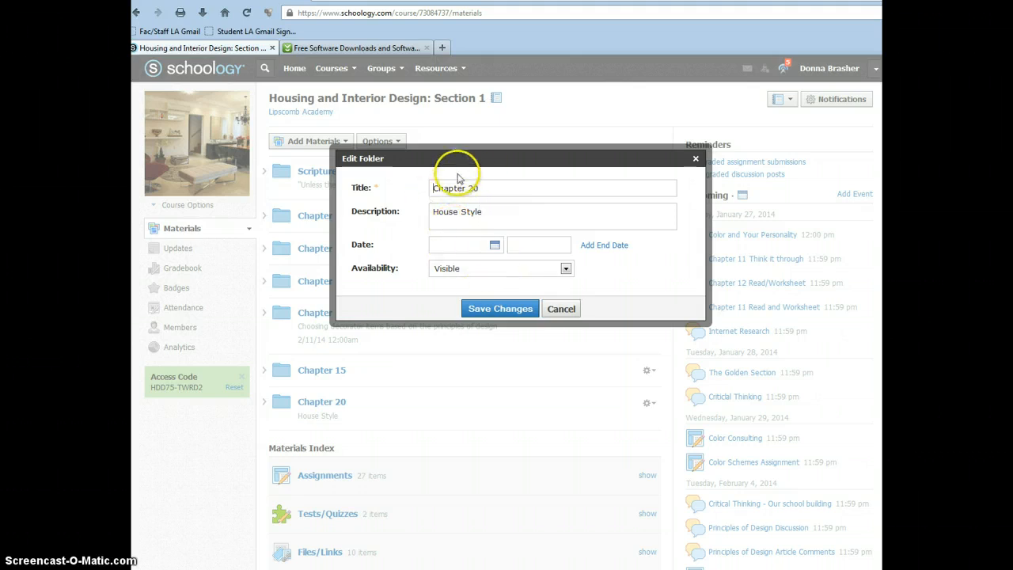
left_click(565, 310)
left_click(321, 404)
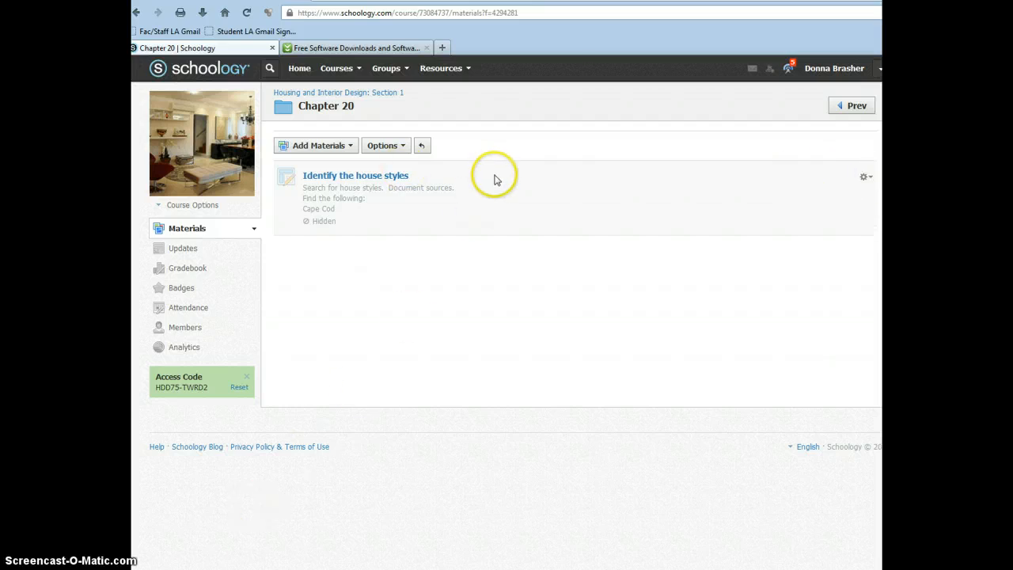
left_click(349, 71)
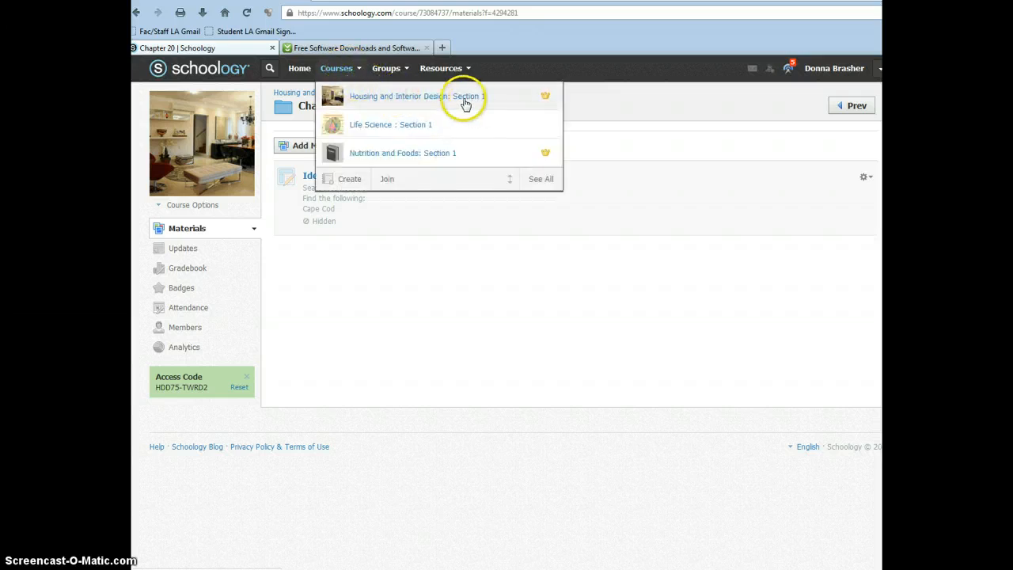
left_click(400, 101)
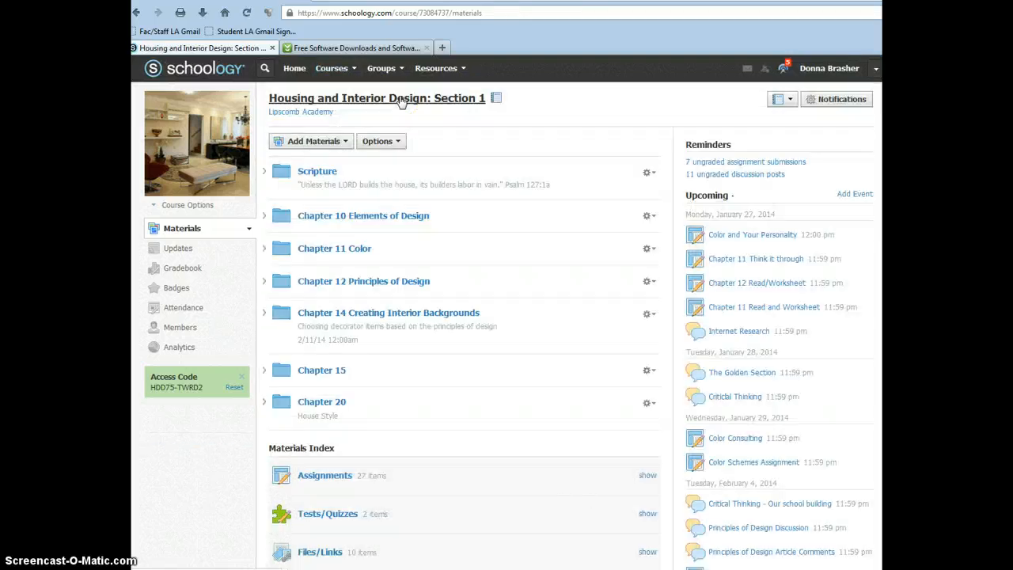
- Create Section 2 of the Housing and Interior Design course with subject area Other and grade levels 11 to 12
left_click(343, 71)
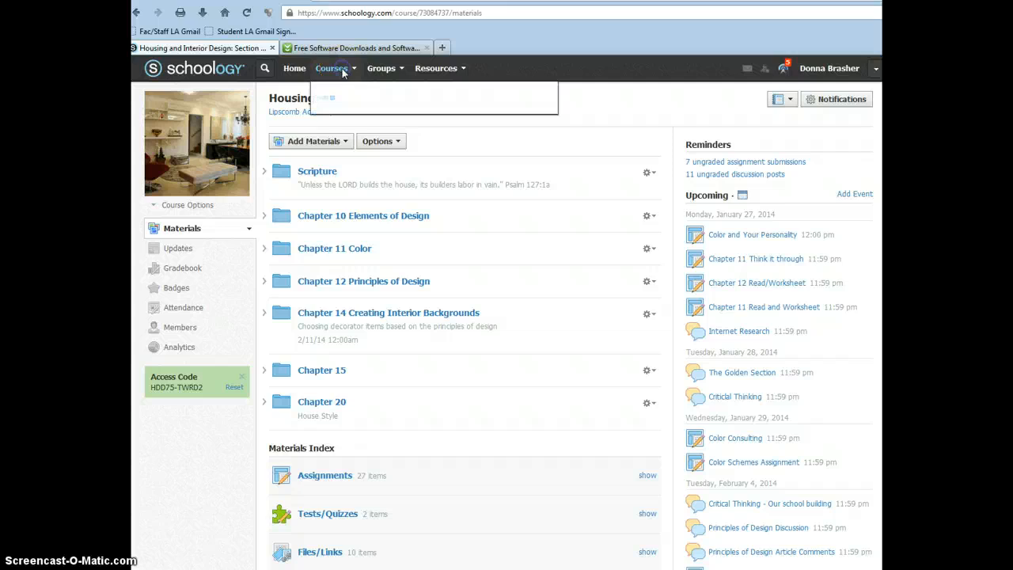
left_click(343, 181)
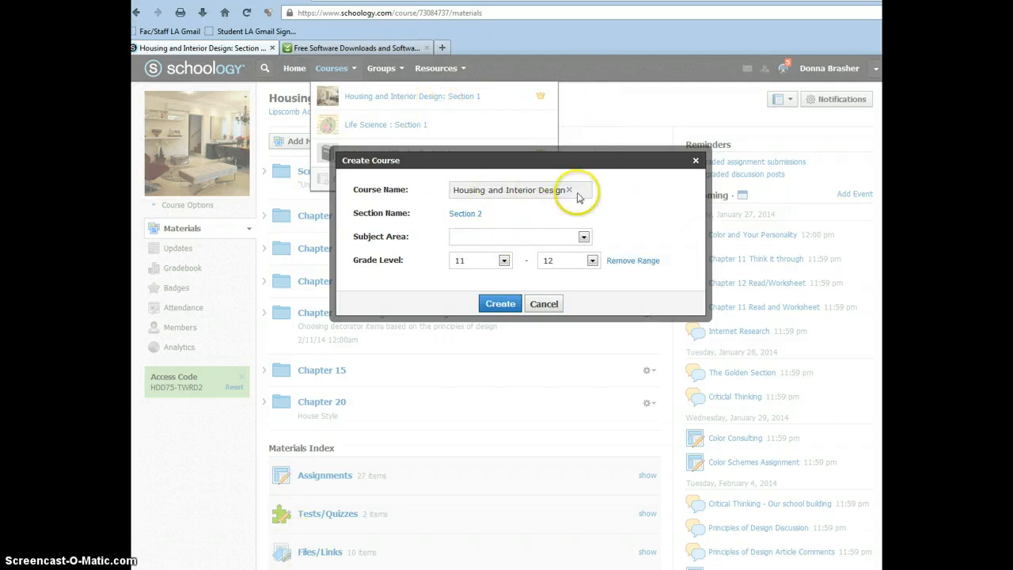
left_click(480, 218)
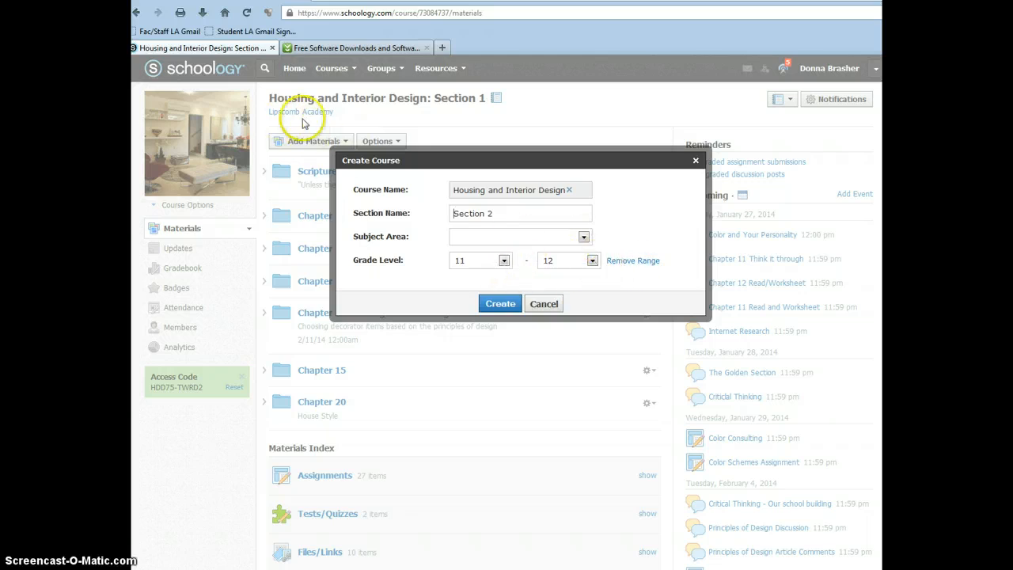
left_click(500, 305)
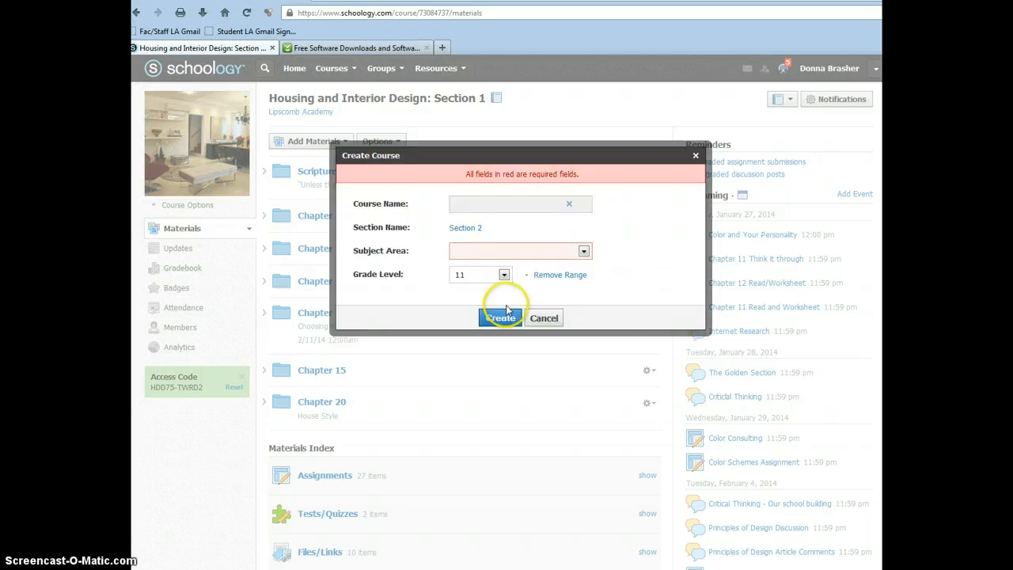
left_click(493, 250)
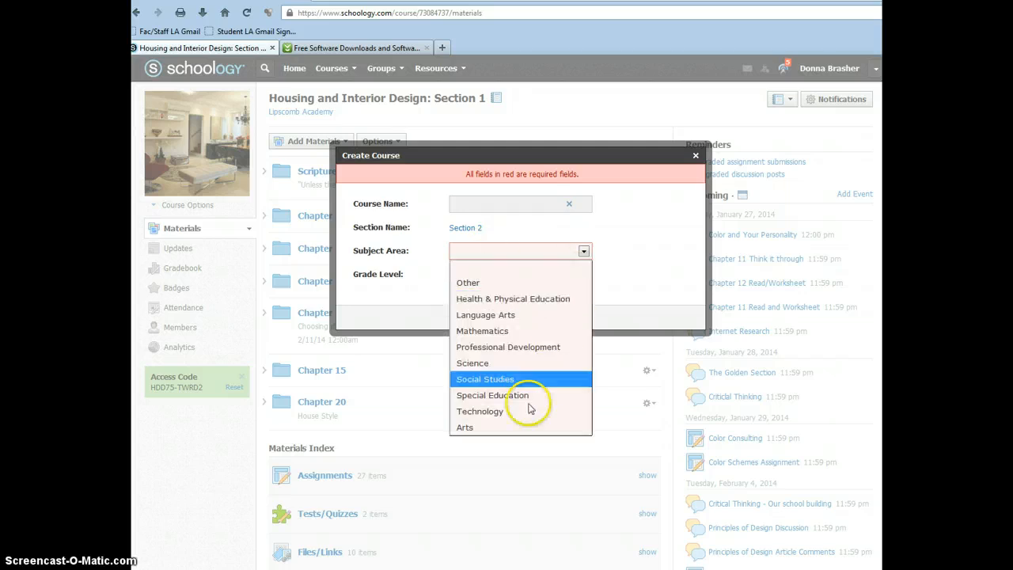
left_click(473, 283)
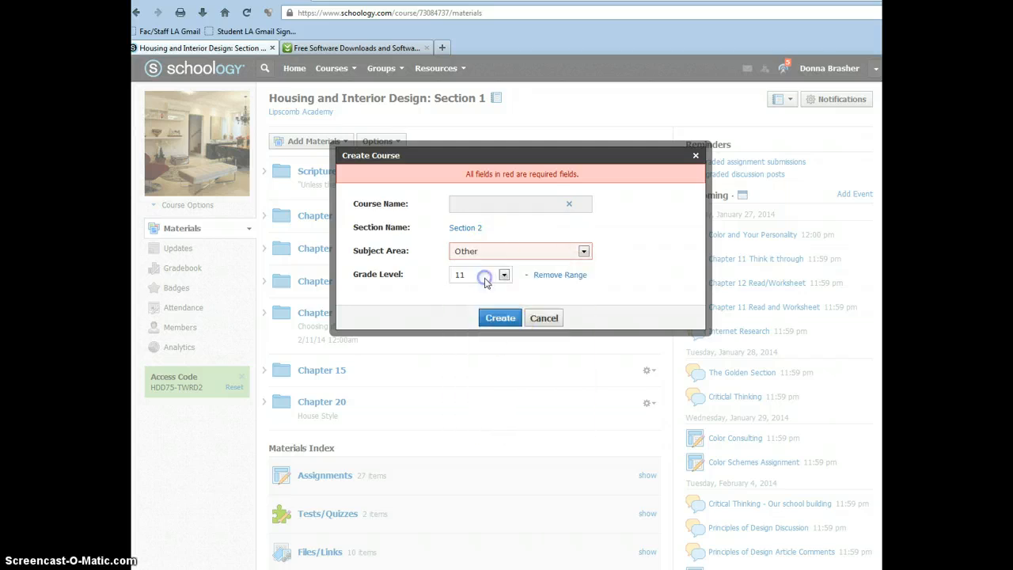
left_click(510, 323)
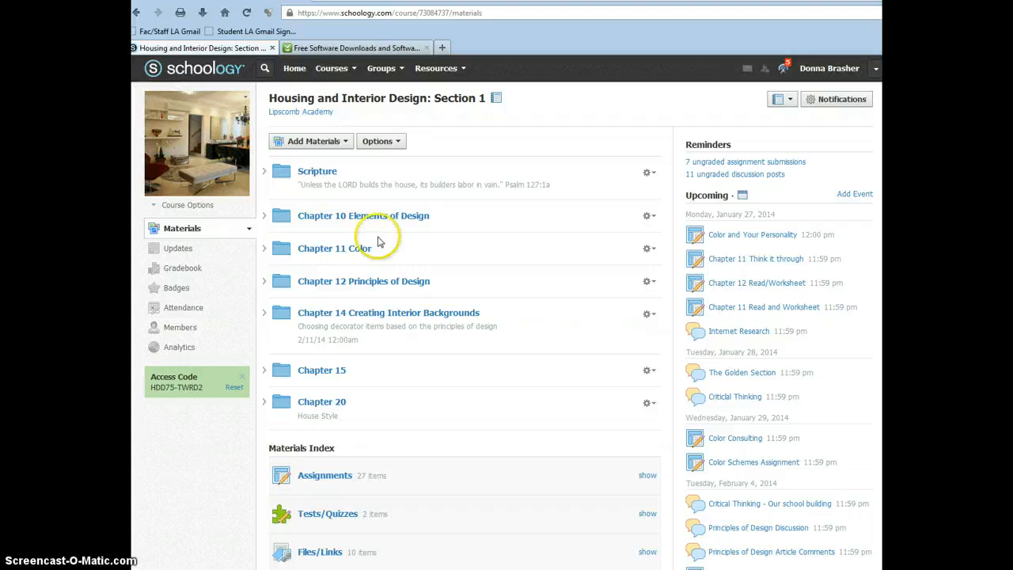
- Copy the Chapter 10 Elements of Design and Chapter 11 Color folders to Housing and Interior Design: Section 2
left_click(650, 217)
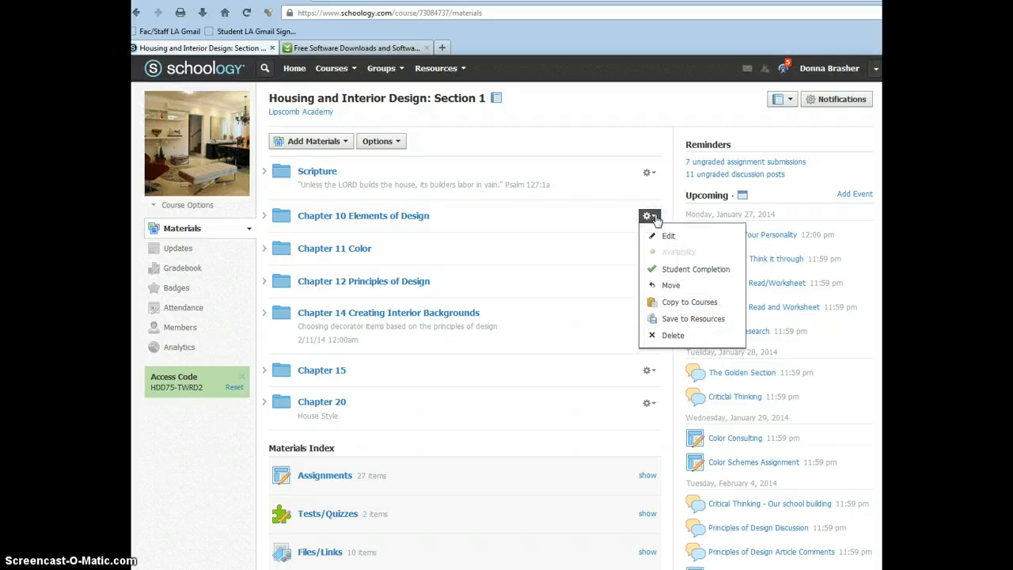
left_click(681, 301)
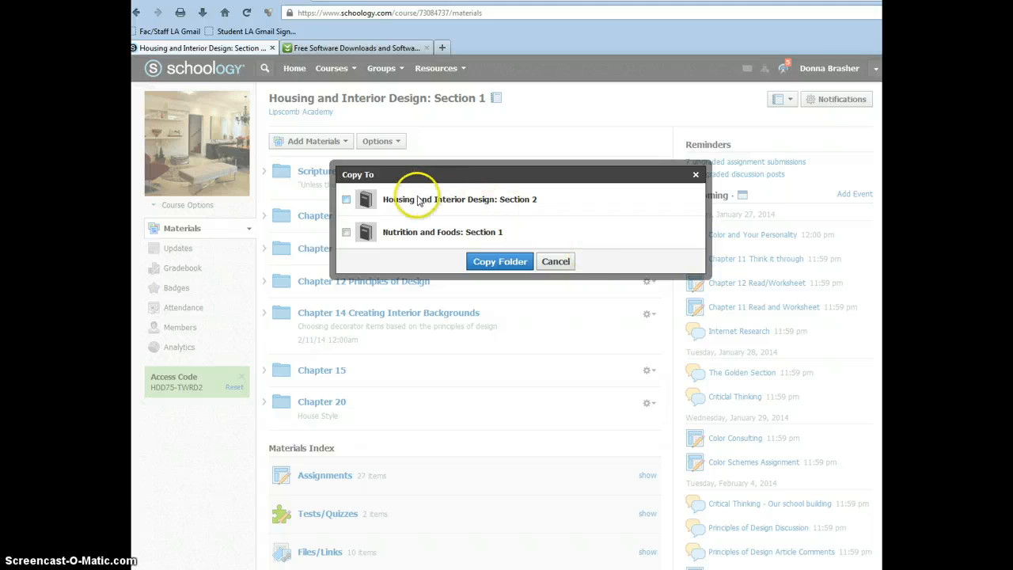
left_click(346, 200)
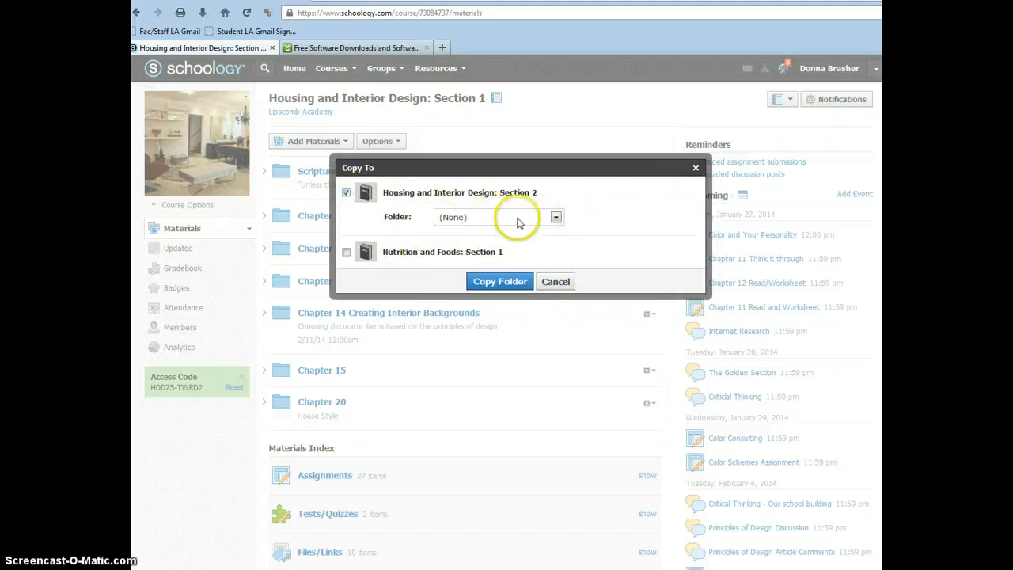
left_click(504, 283)
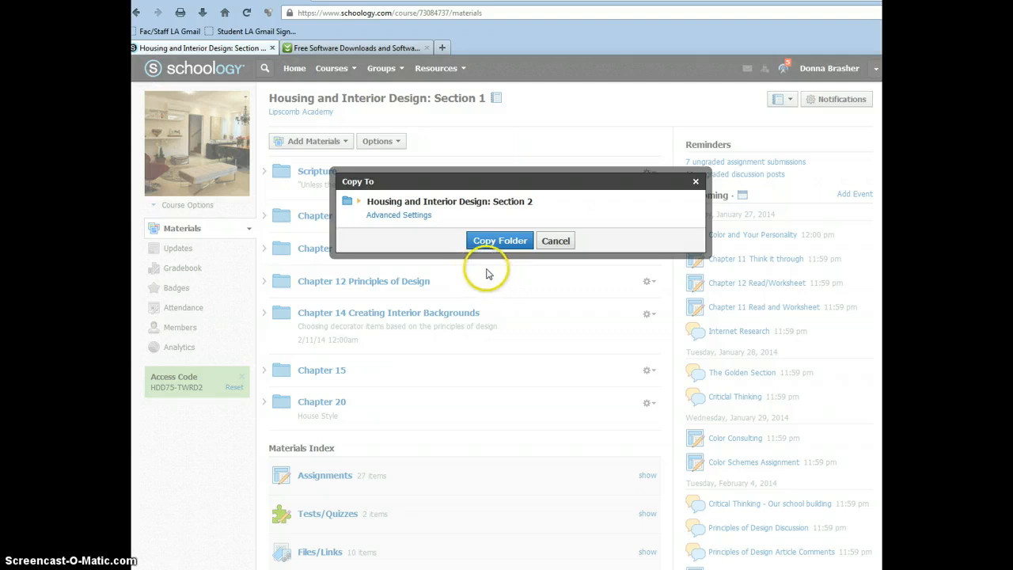
left_click(556, 243)
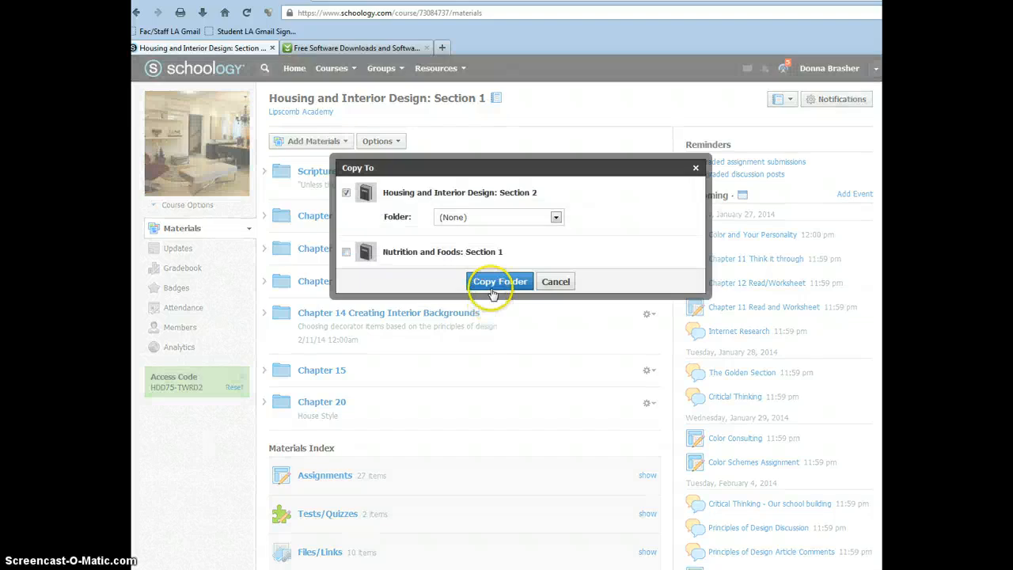
left_click(492, 281)
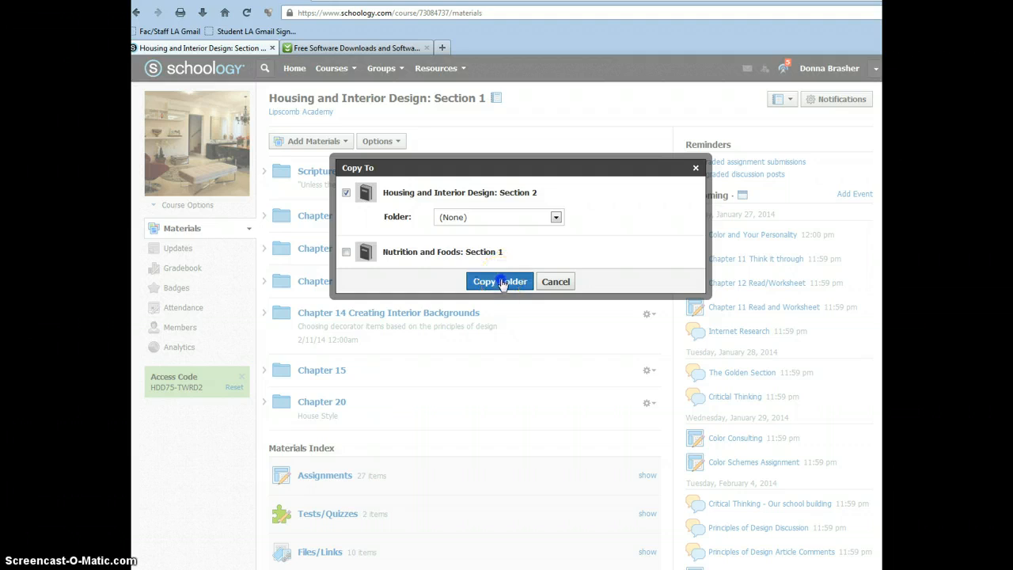
left_click(500, 282)
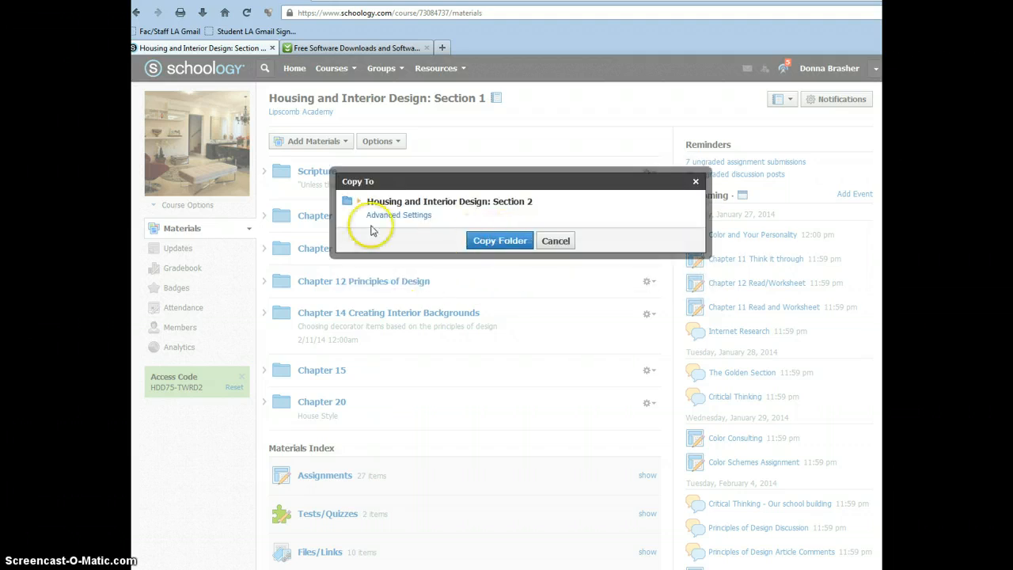
left_click(501, 242)
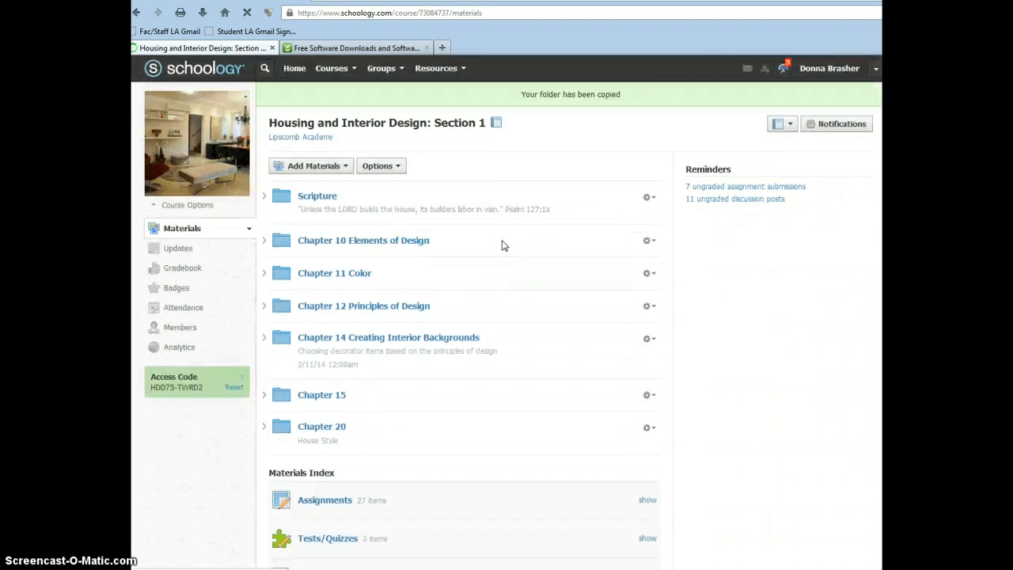
- Open the Housing and Interior Design: Section 2 course and check its copied Chapter 10 Elements of Design folder
left_click(334, 69)
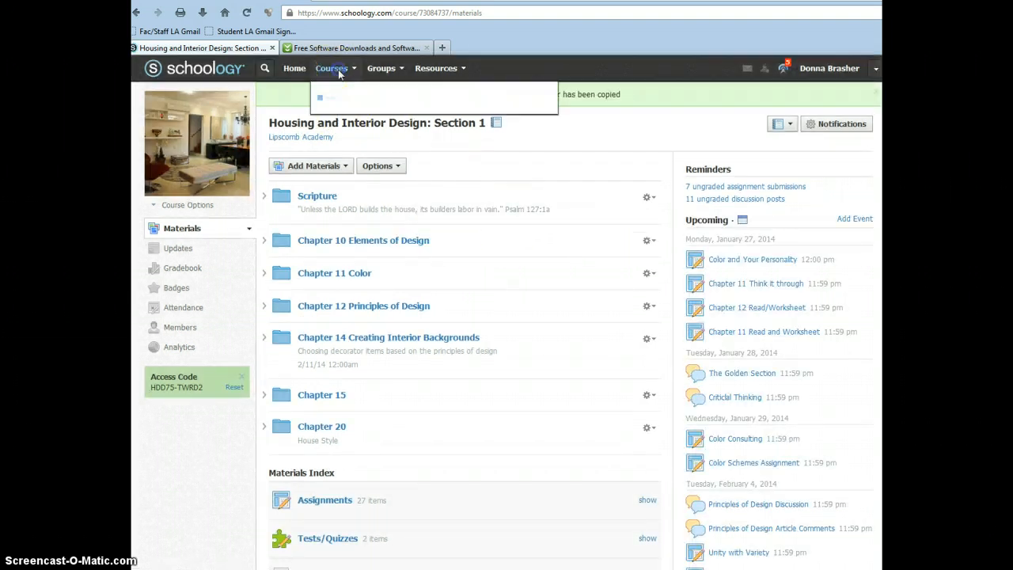
left_click(388, 125)
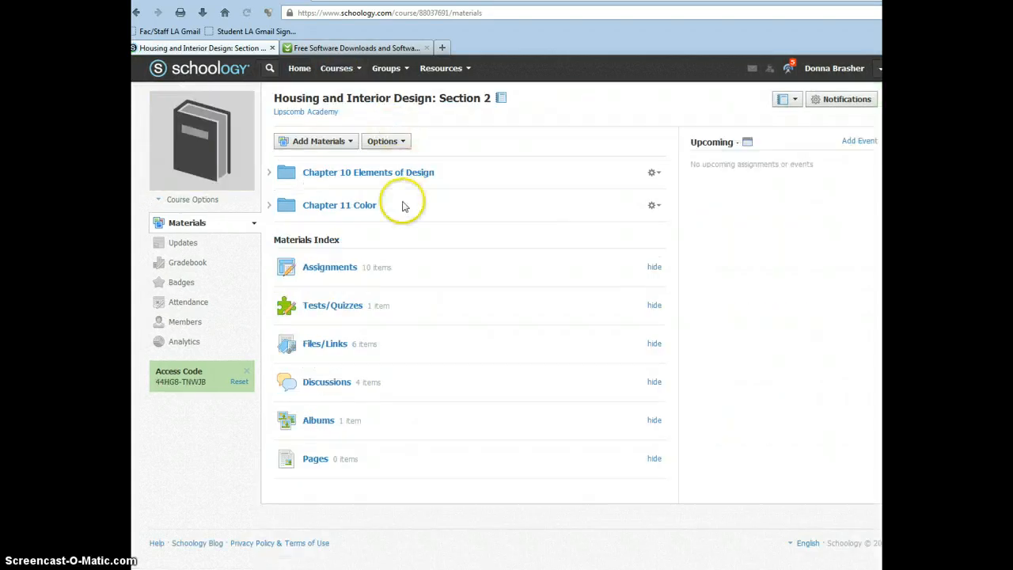
left_click(364, 174)
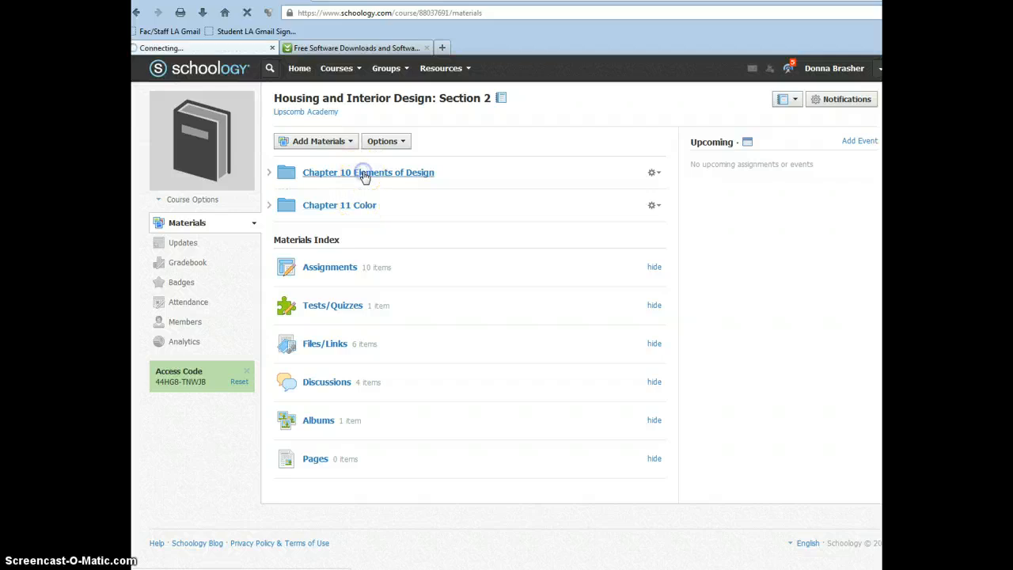